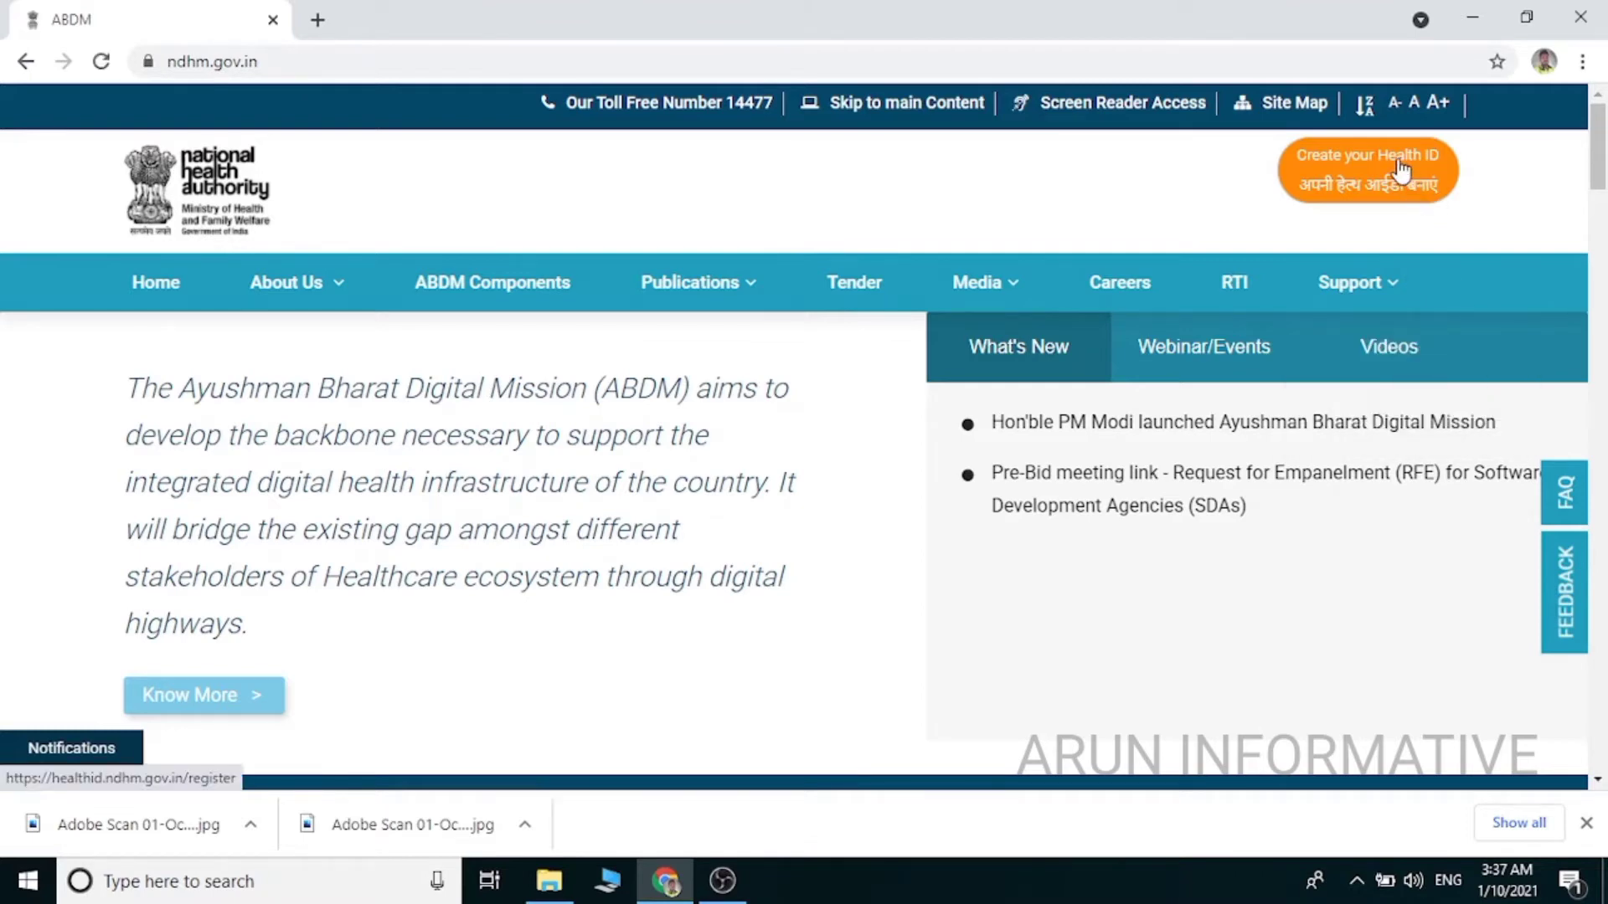
- Open 'Create your Health ID' and scroll down to the 'Generate your Health ID' card
click(1400, 170)
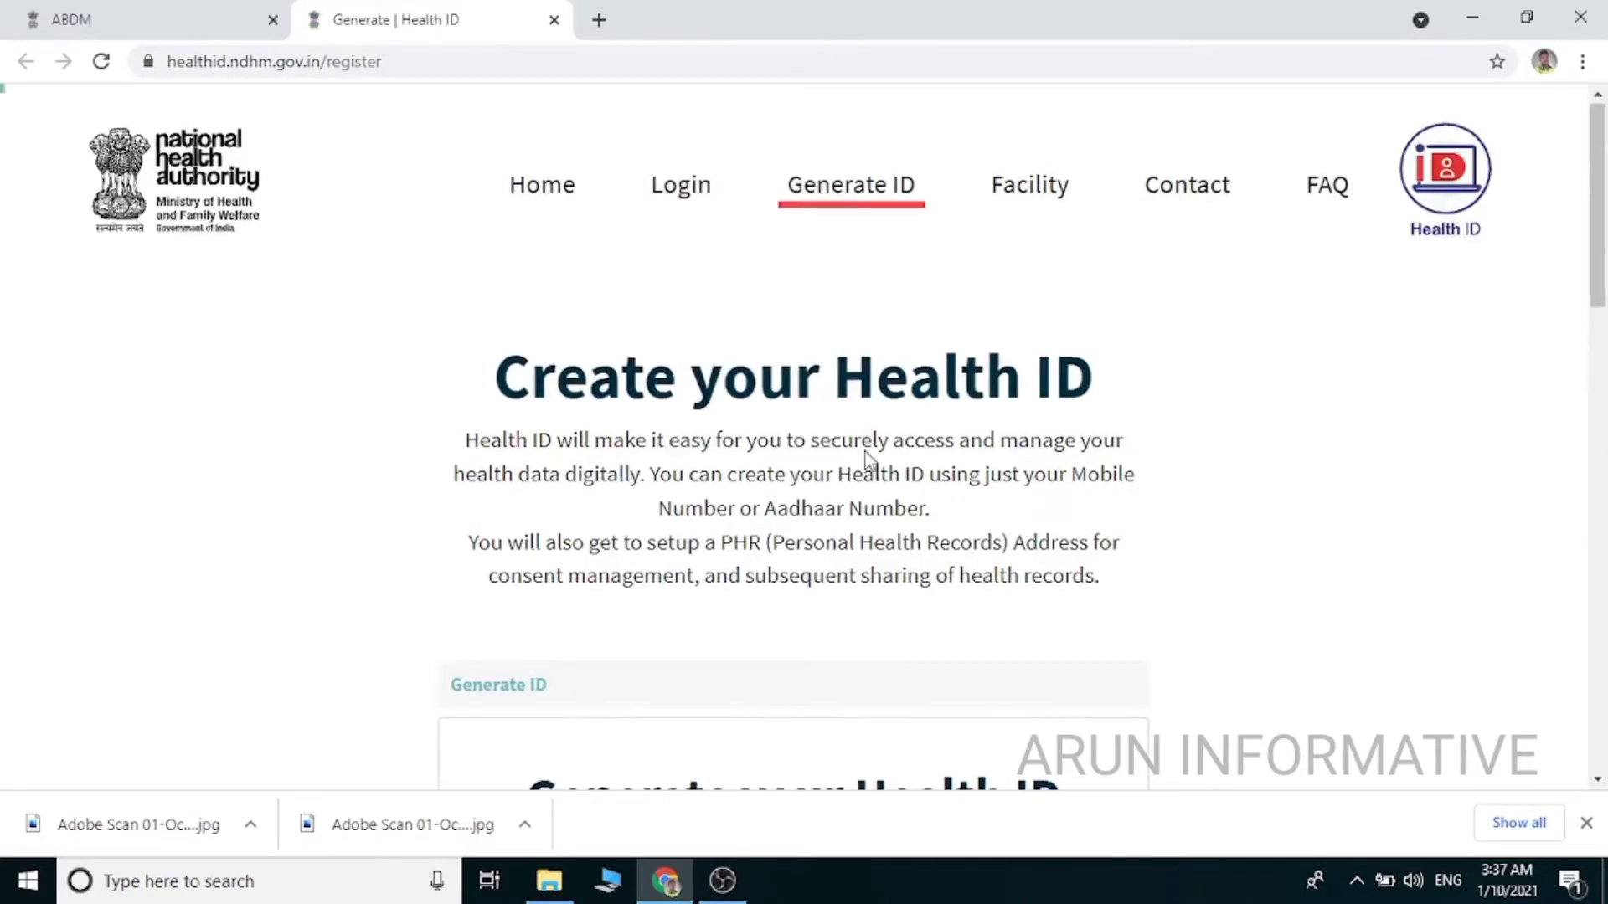
scroll(867, 456, down, 4)
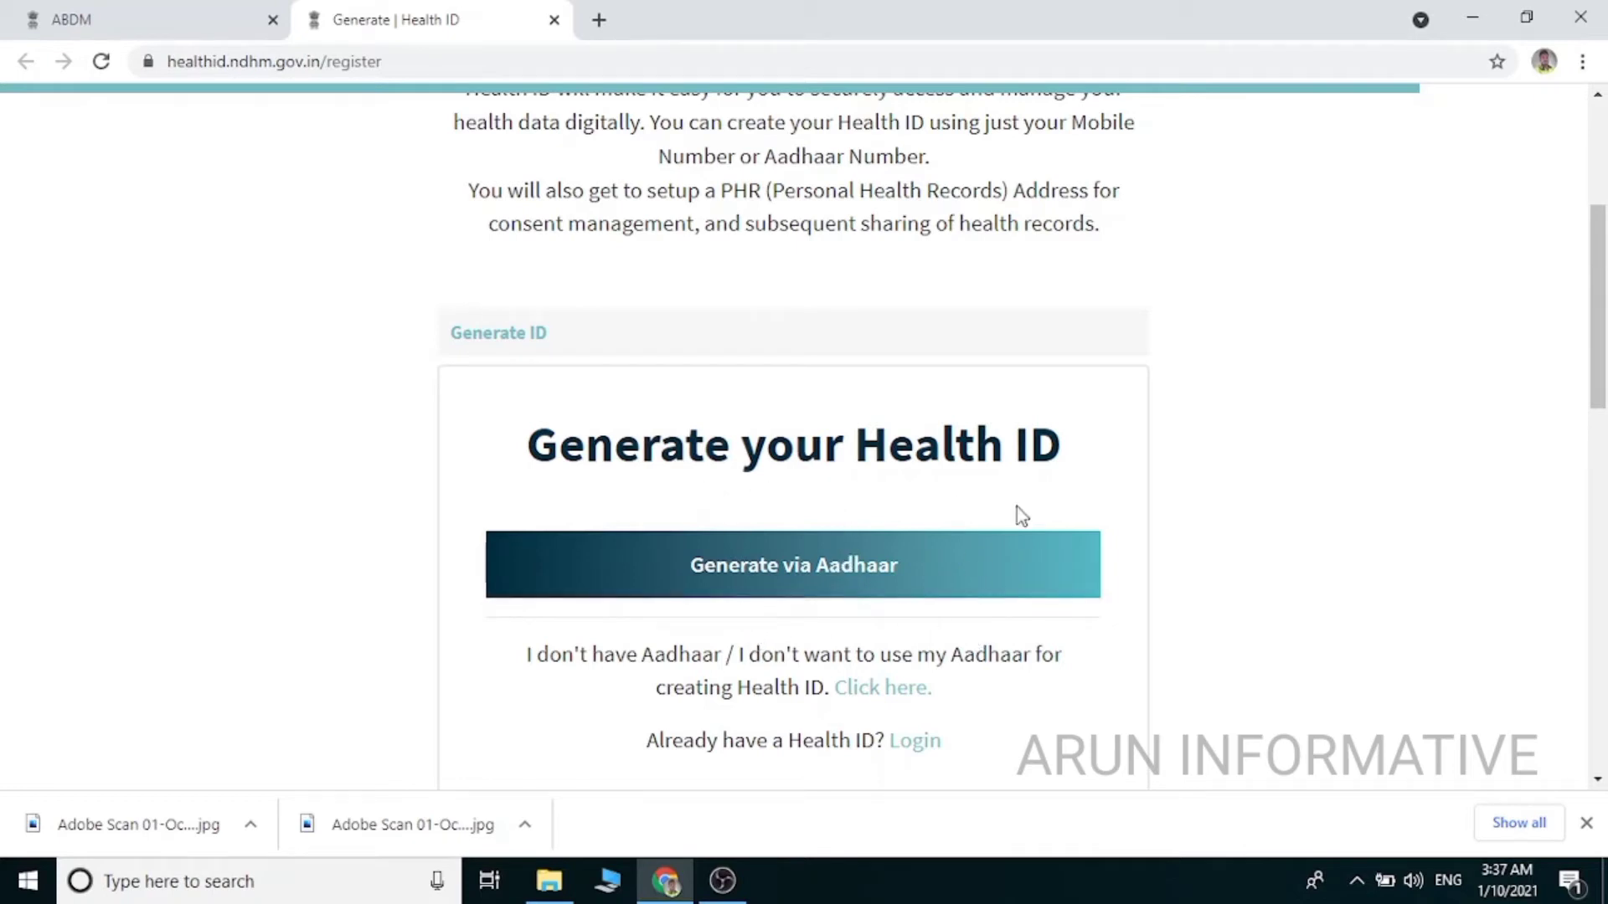
scroll(696, 661, down, 1)
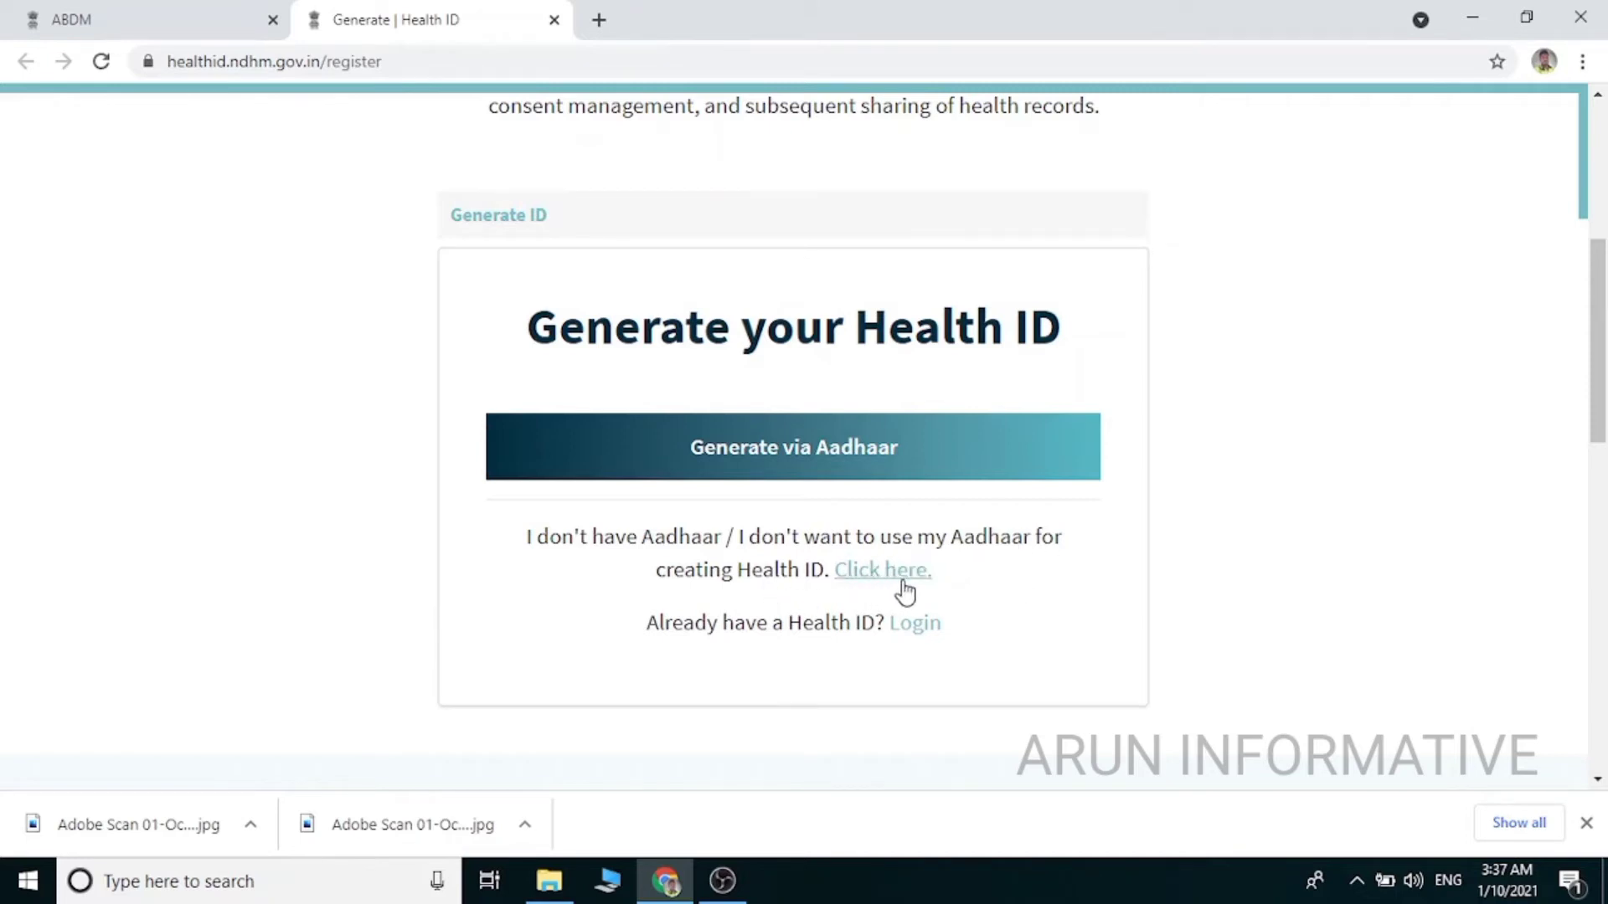
- Choose registration without Aadhaar via mobile, filling the mobile number from a saved suggestion
click(904, 578)
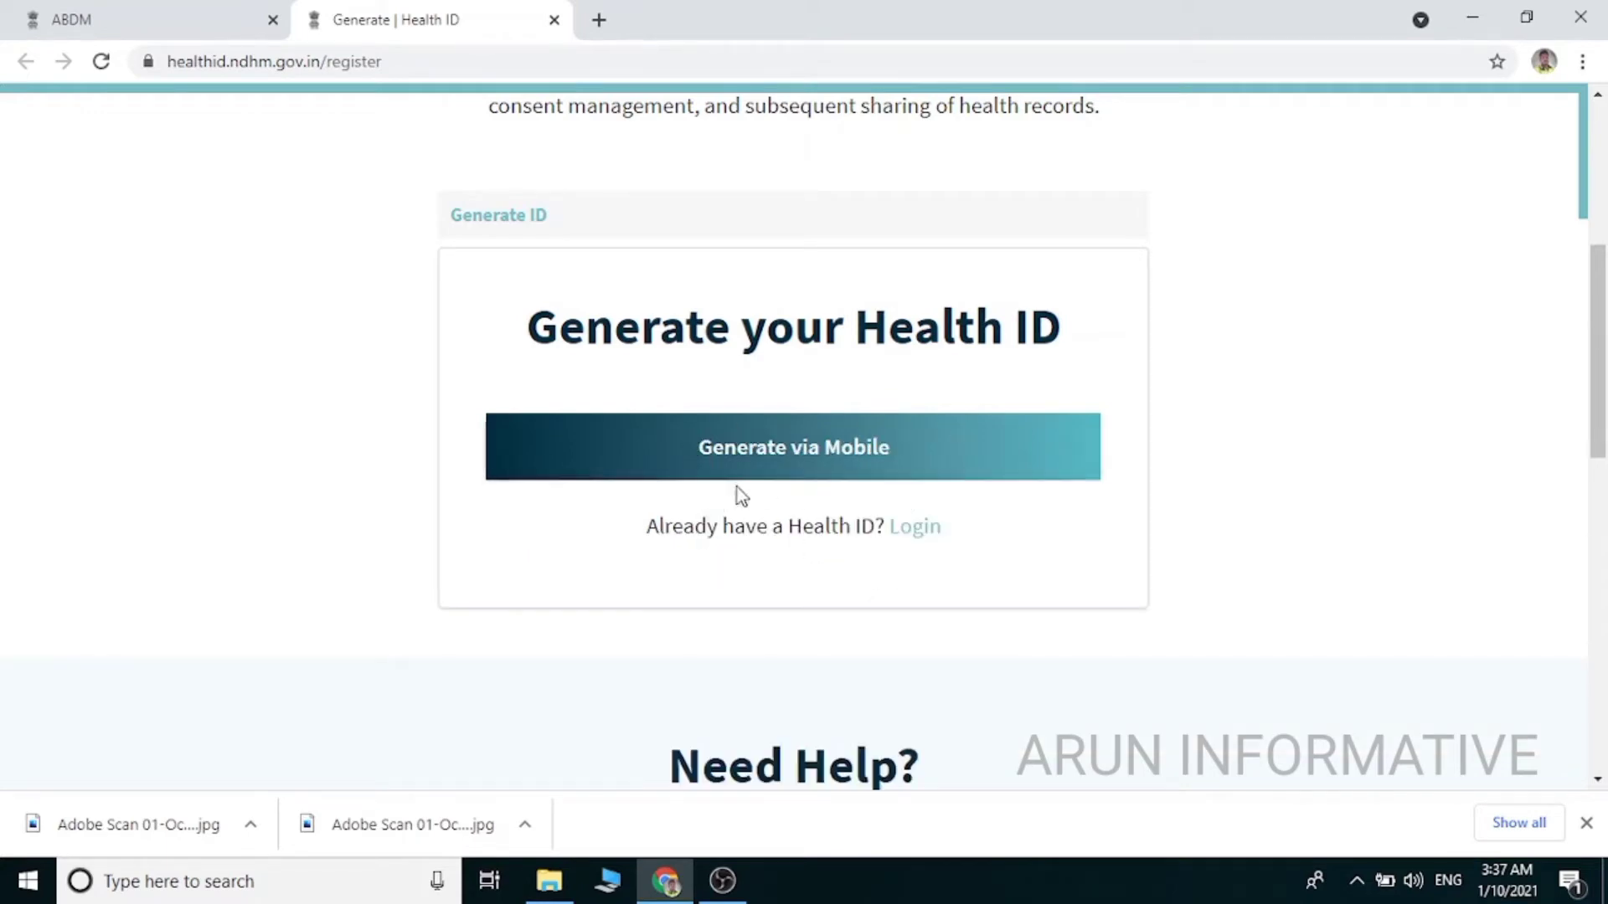
click(796, 452)
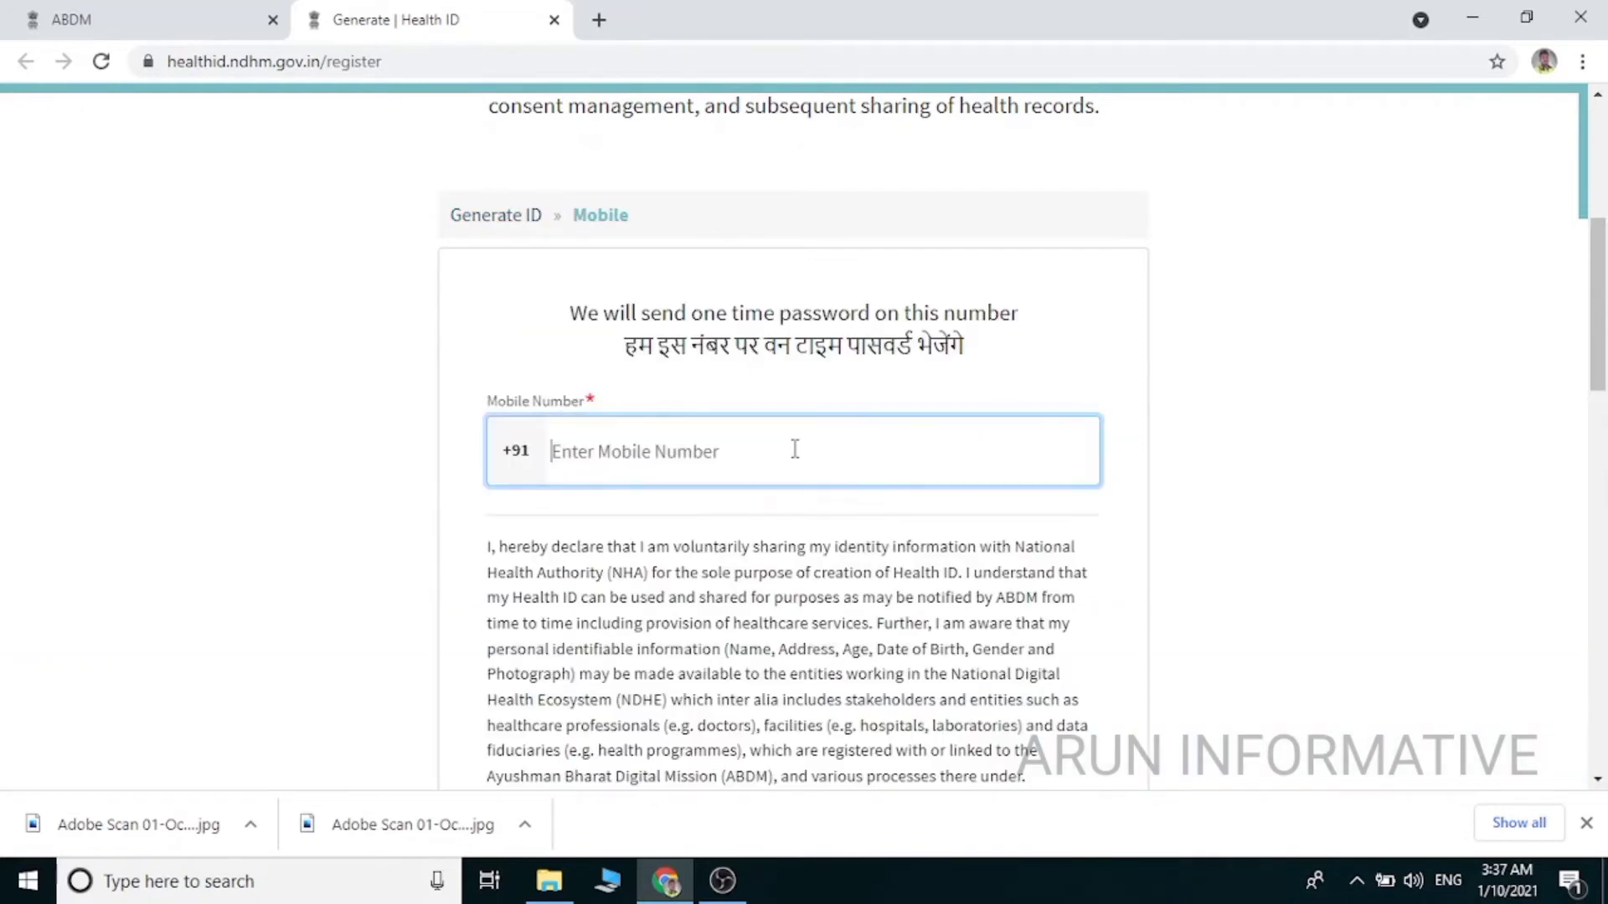
click(791, 452)
click(649, 526)
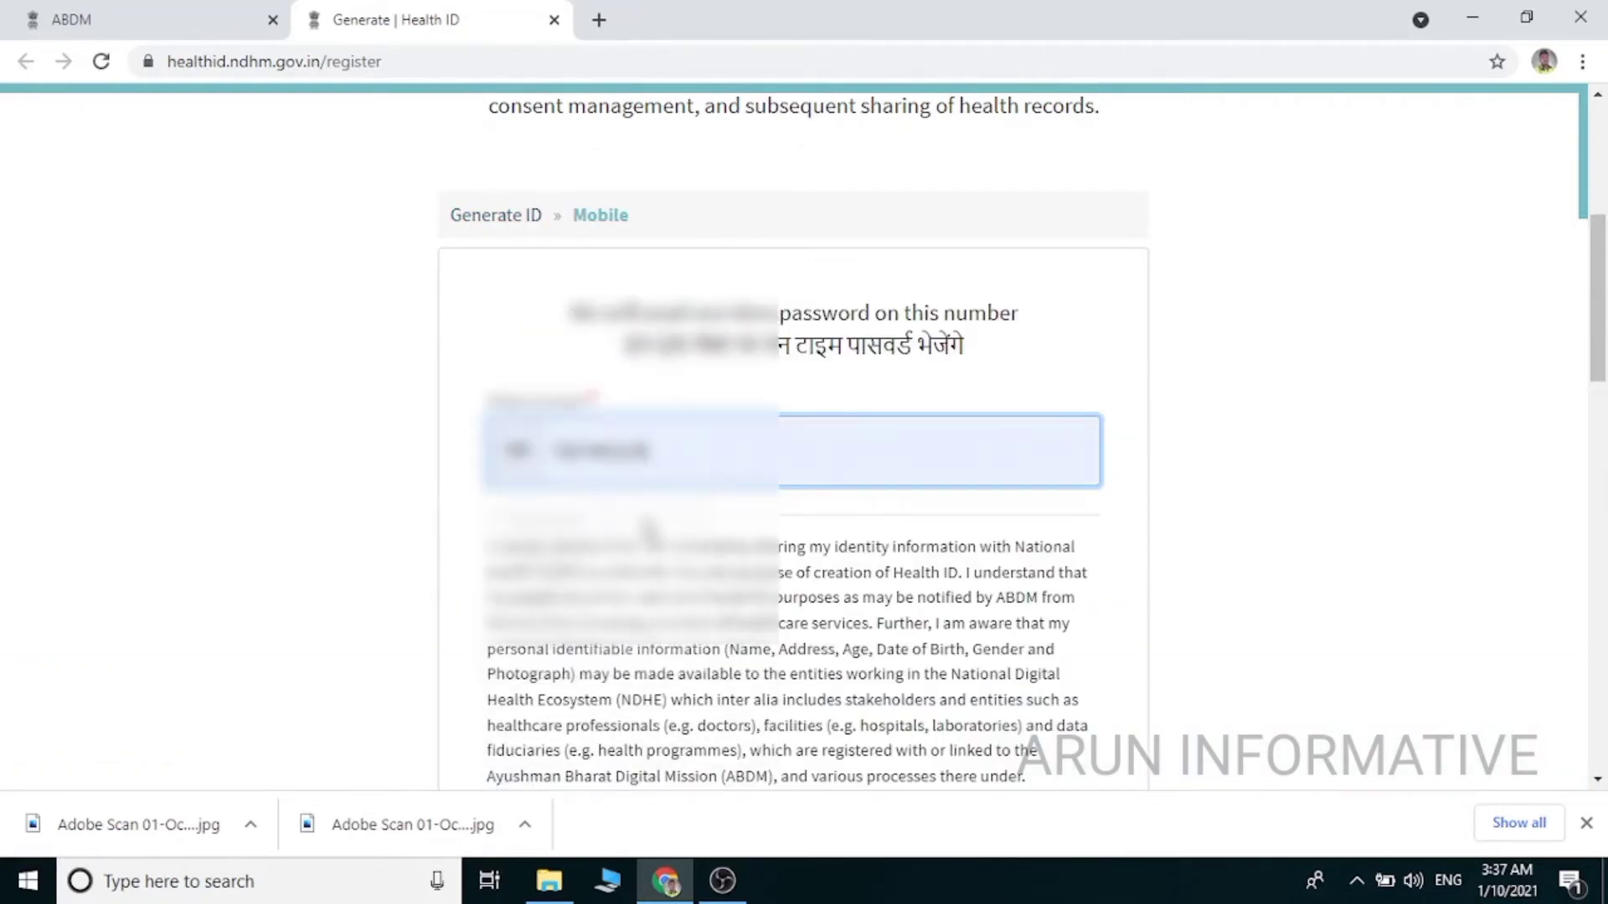
- Tick the 'I agree' consent declaration and the 'I'm not a robot' reCAPTCHA
scroll(645, 526, down, 7)
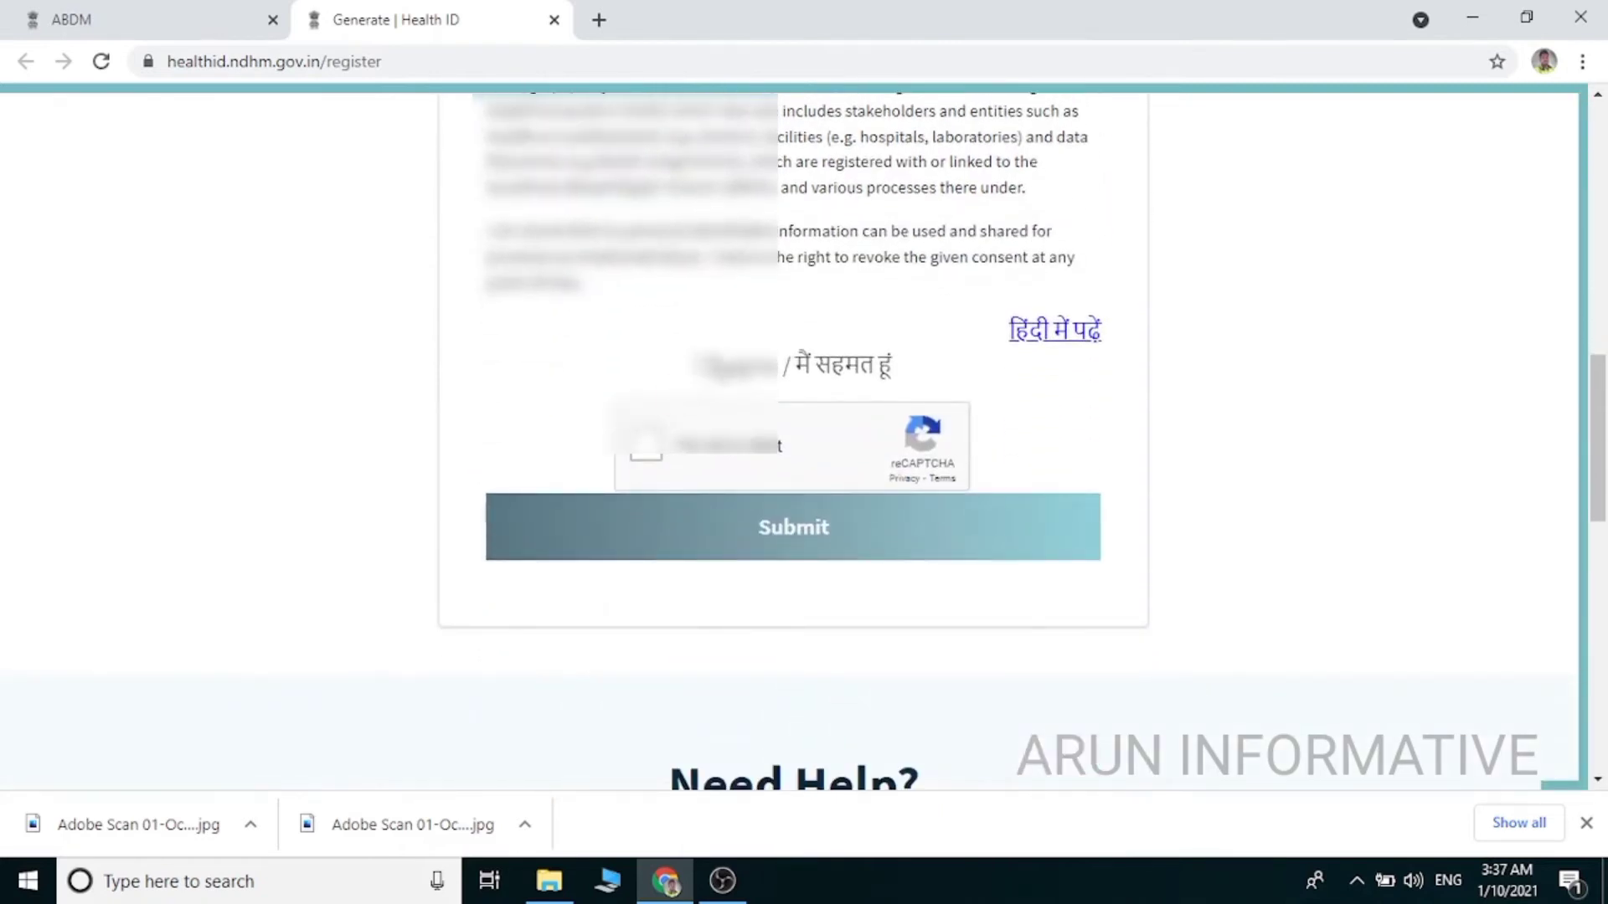
click(703, 366)
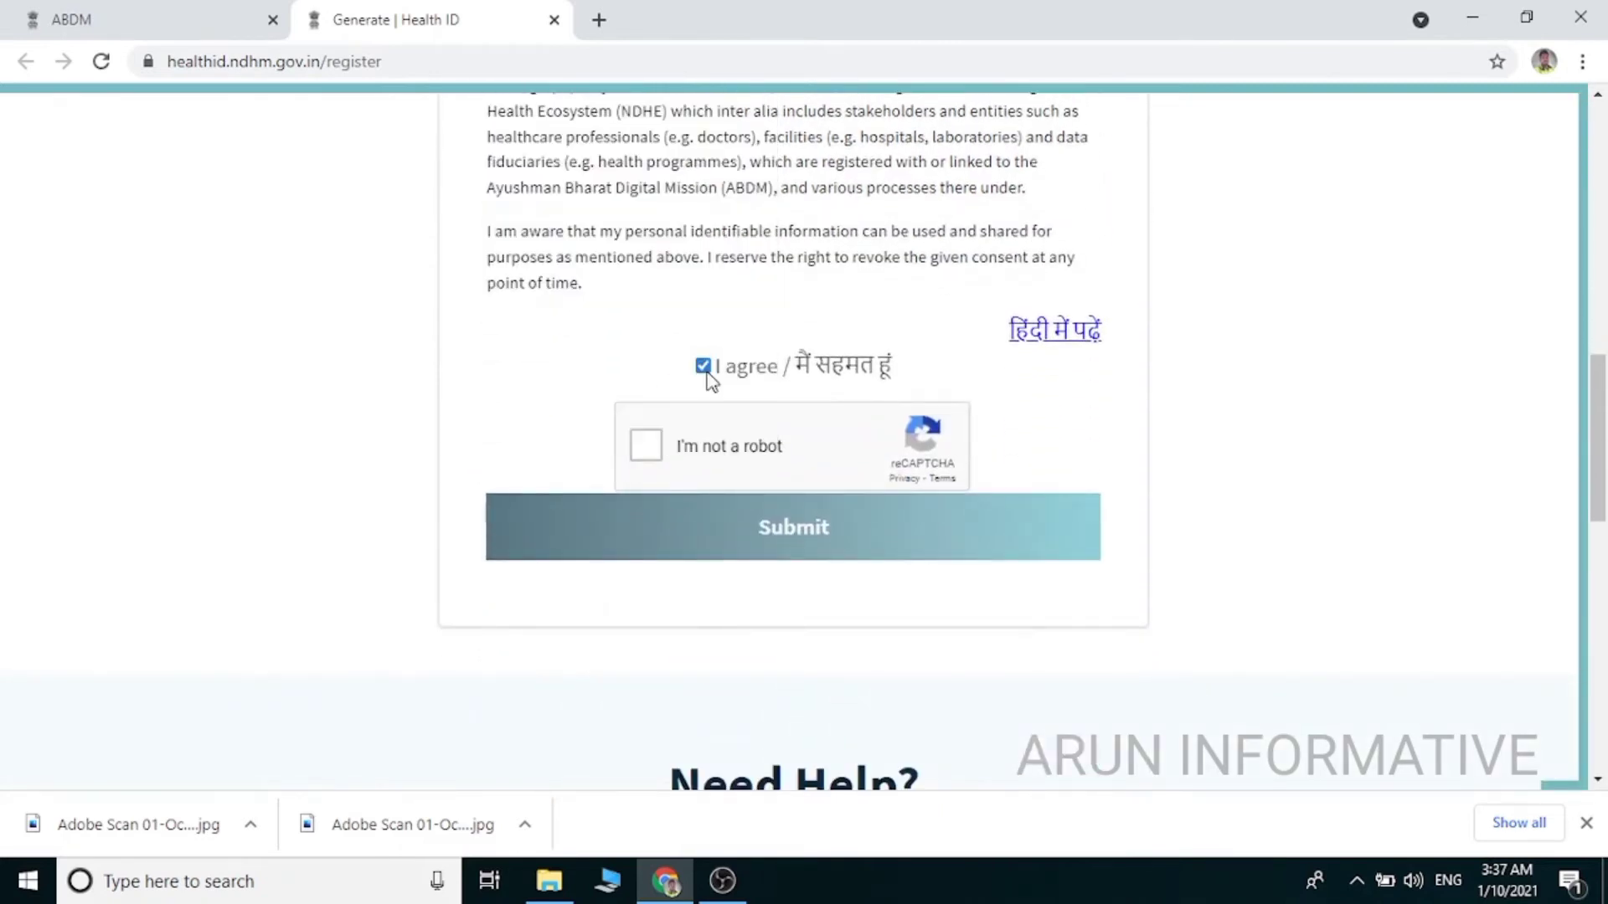
click(645, 445)
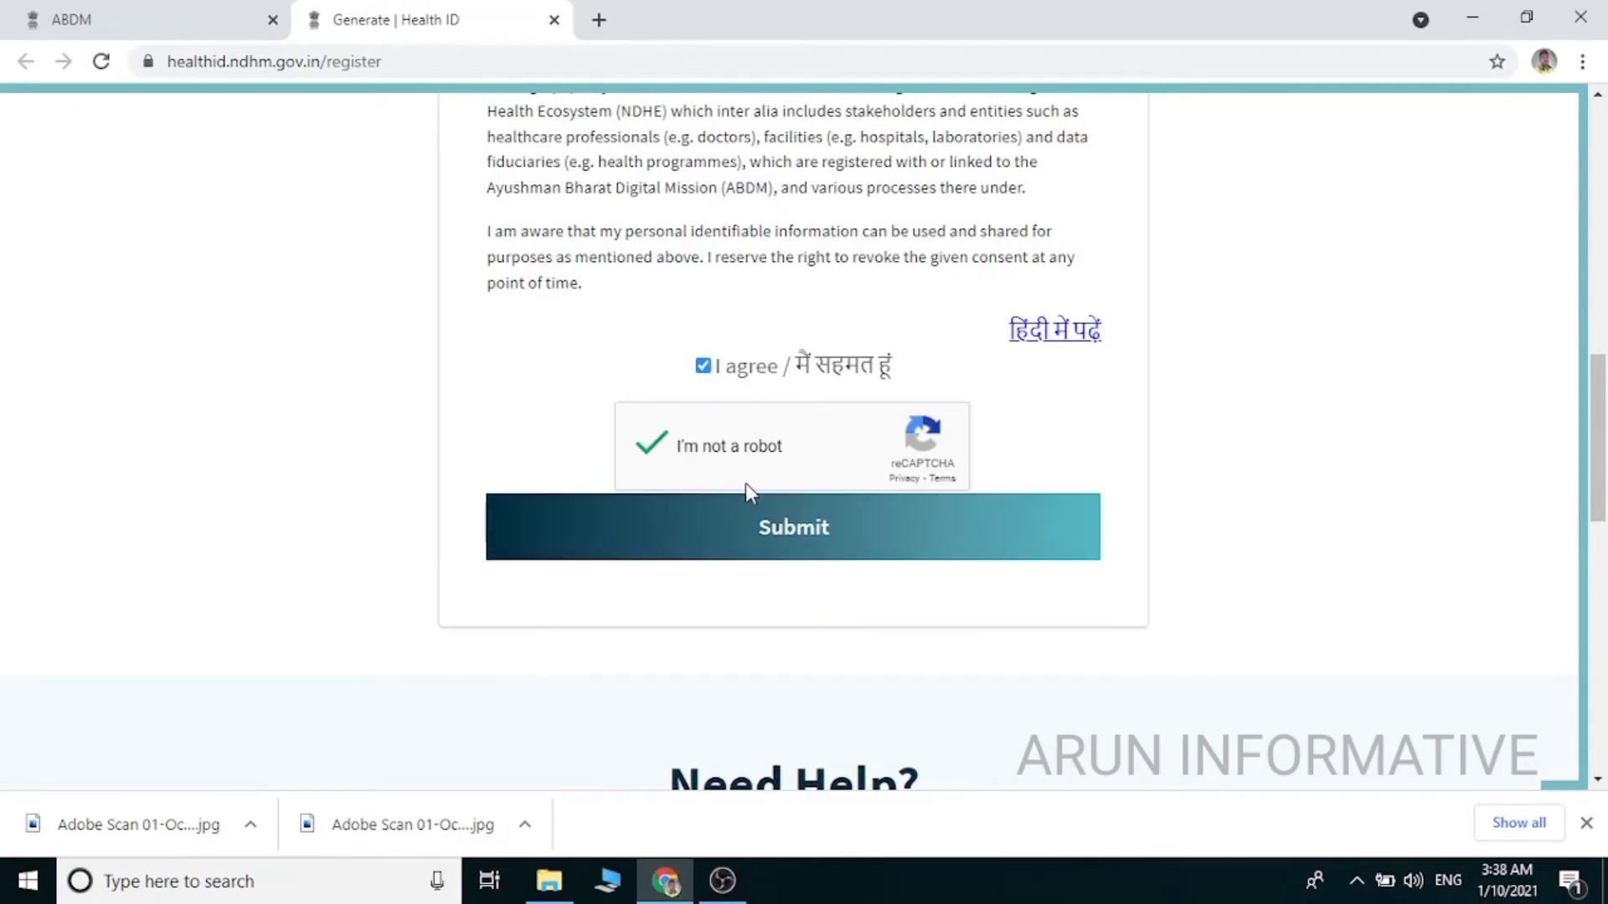
- Request an OTP for the mobile number, then enter and submit the received 6-digit code
click(795, 536)
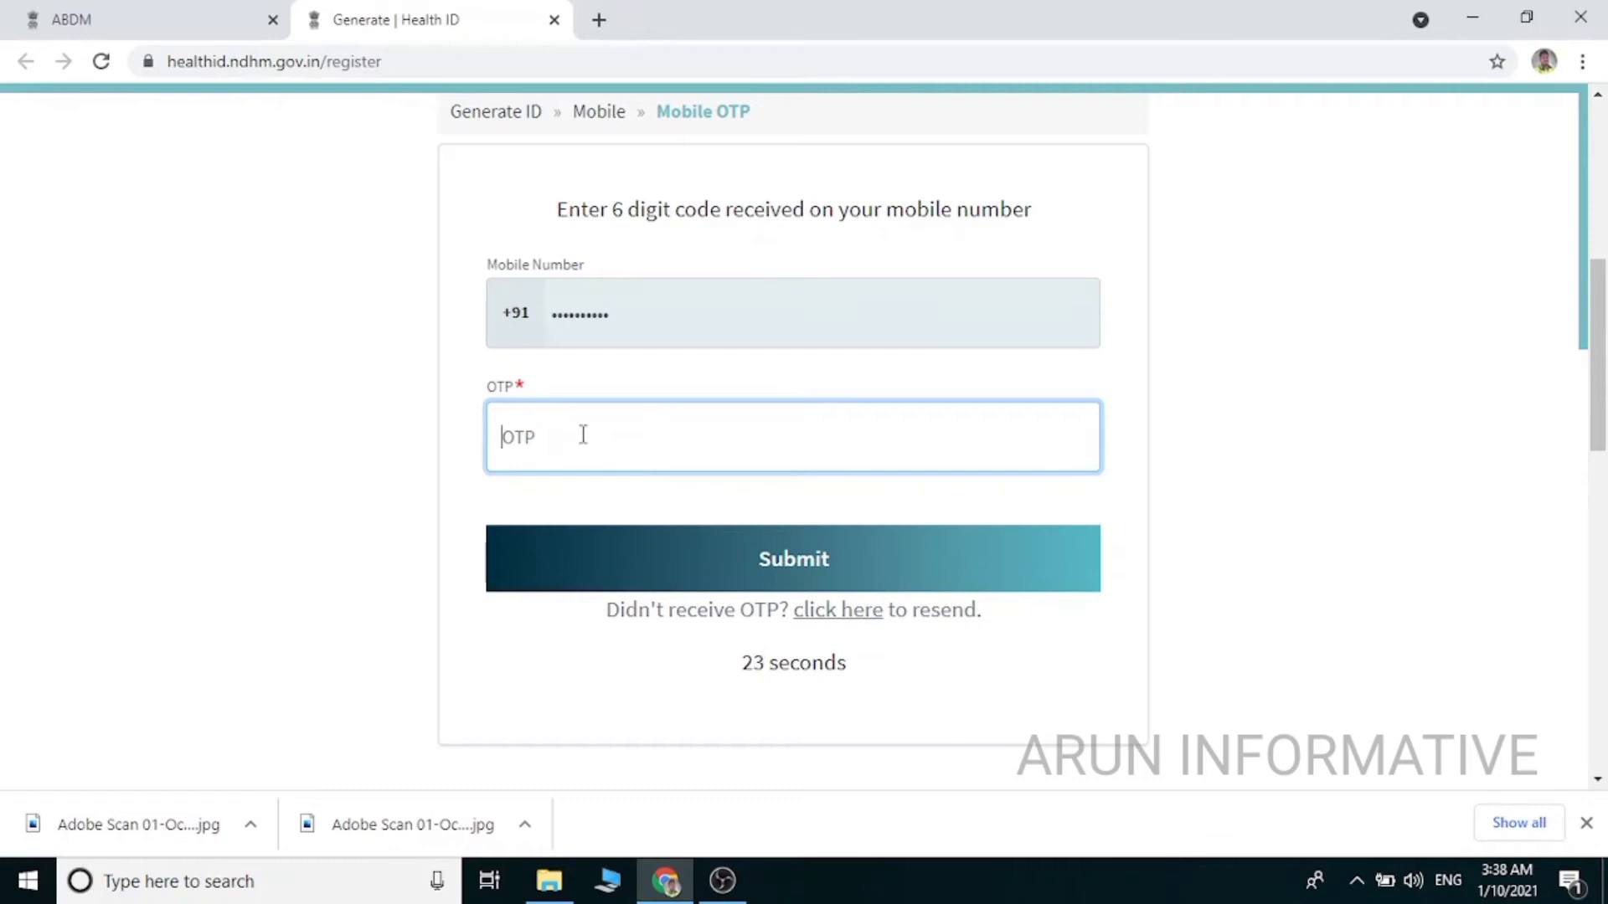
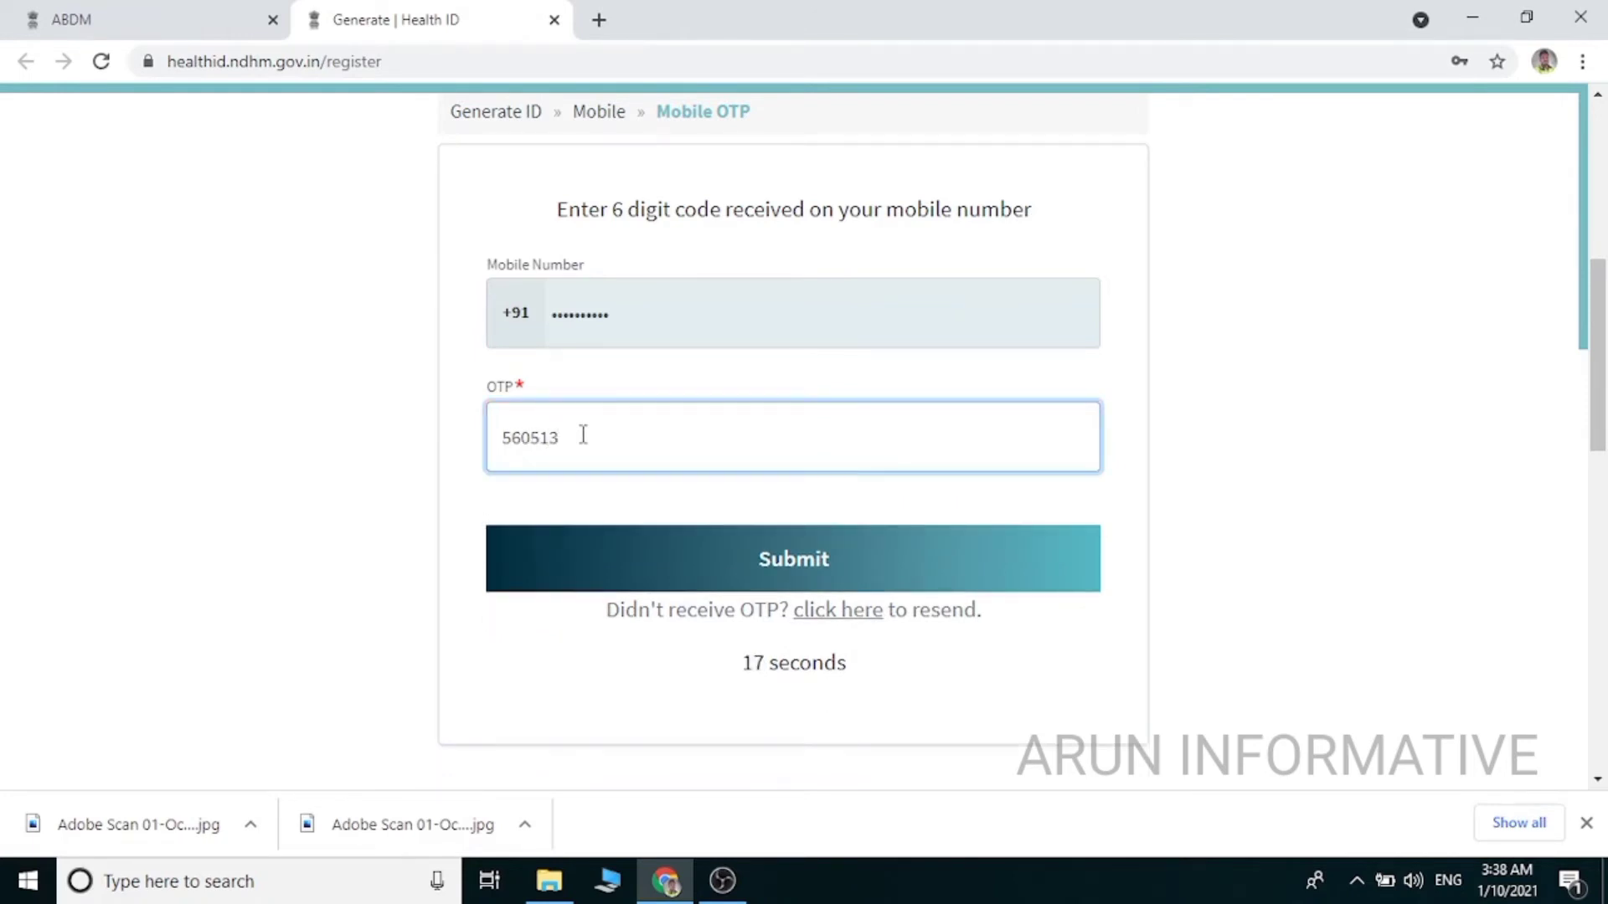
click(802, 561)
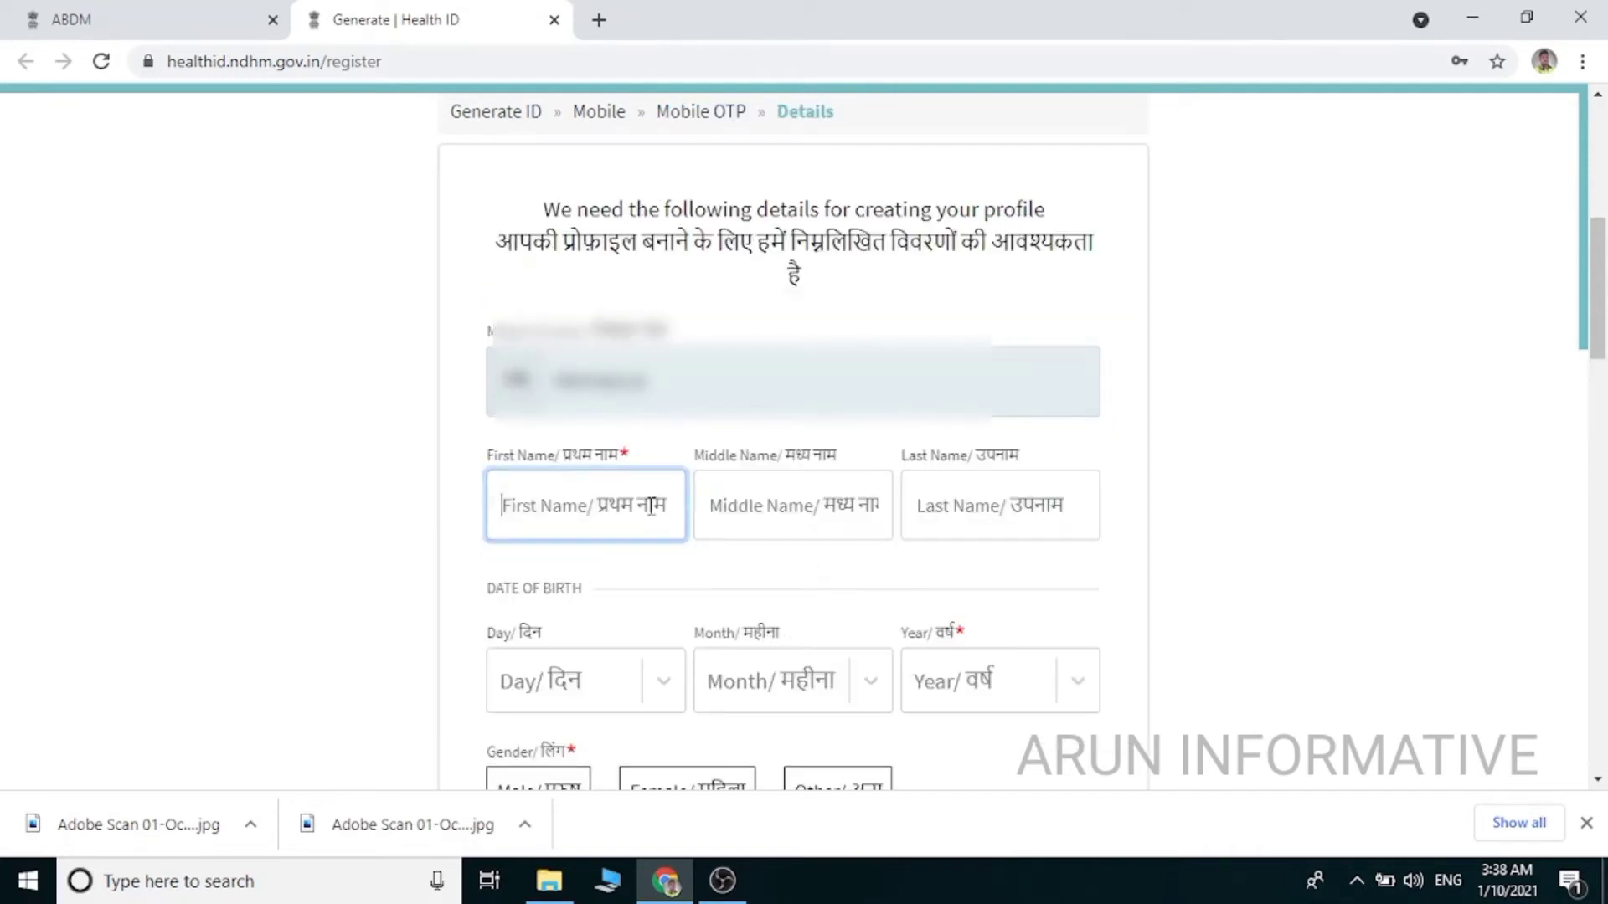
- Fill the First Name and Last Name fields from saved autofill suggestions
click(651, 505)
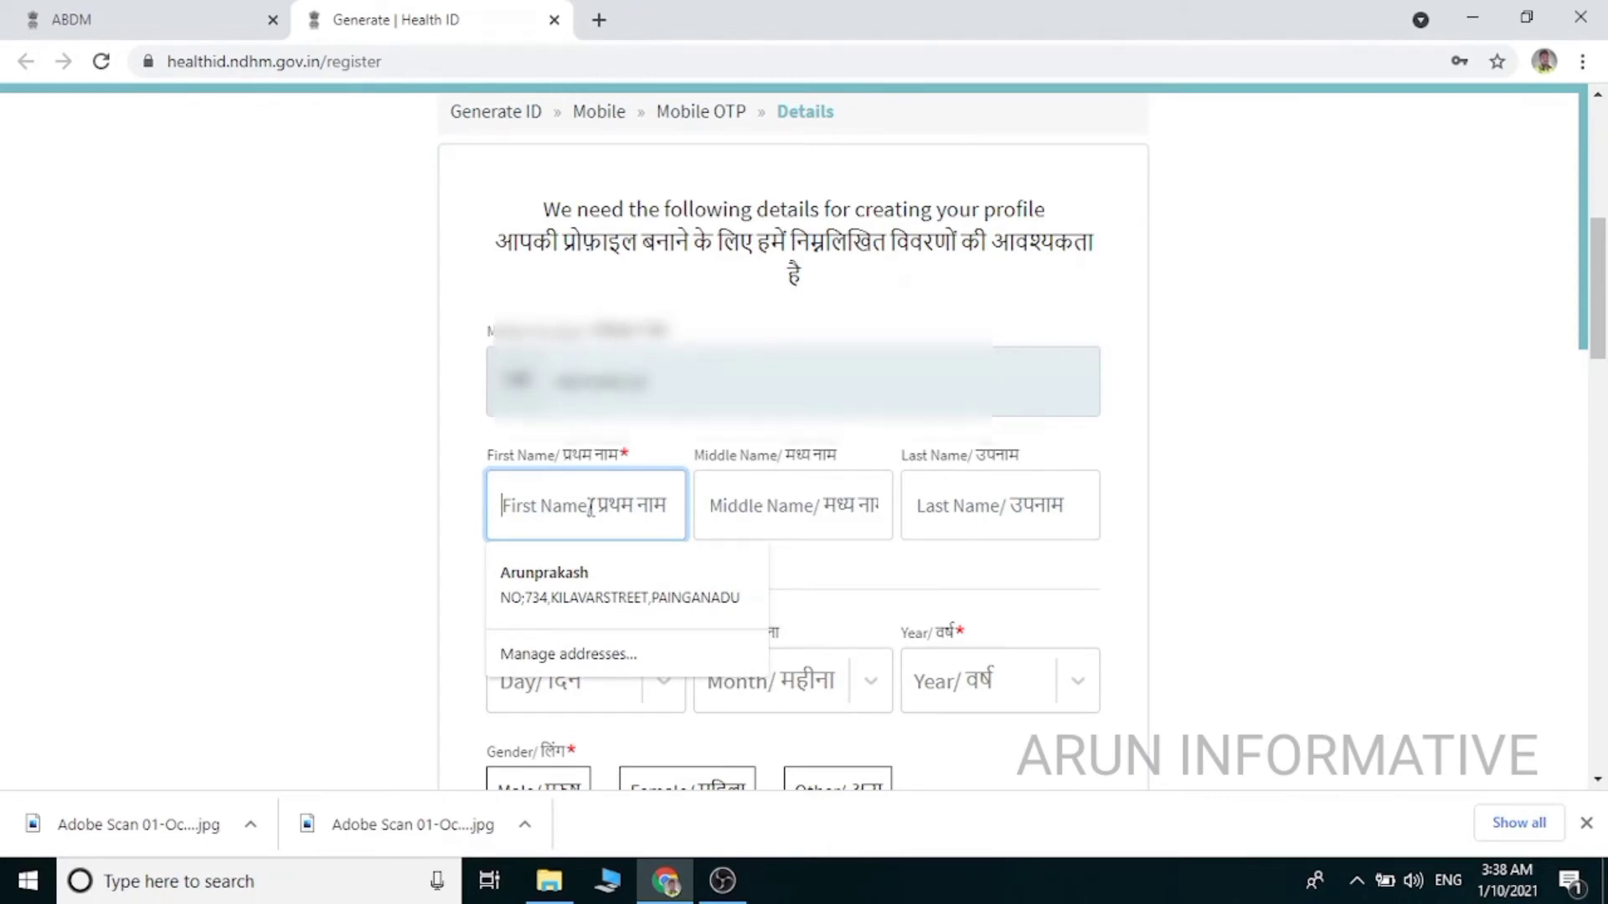
text(Vetharethinam)
click(637, 577)
click(962, 522)
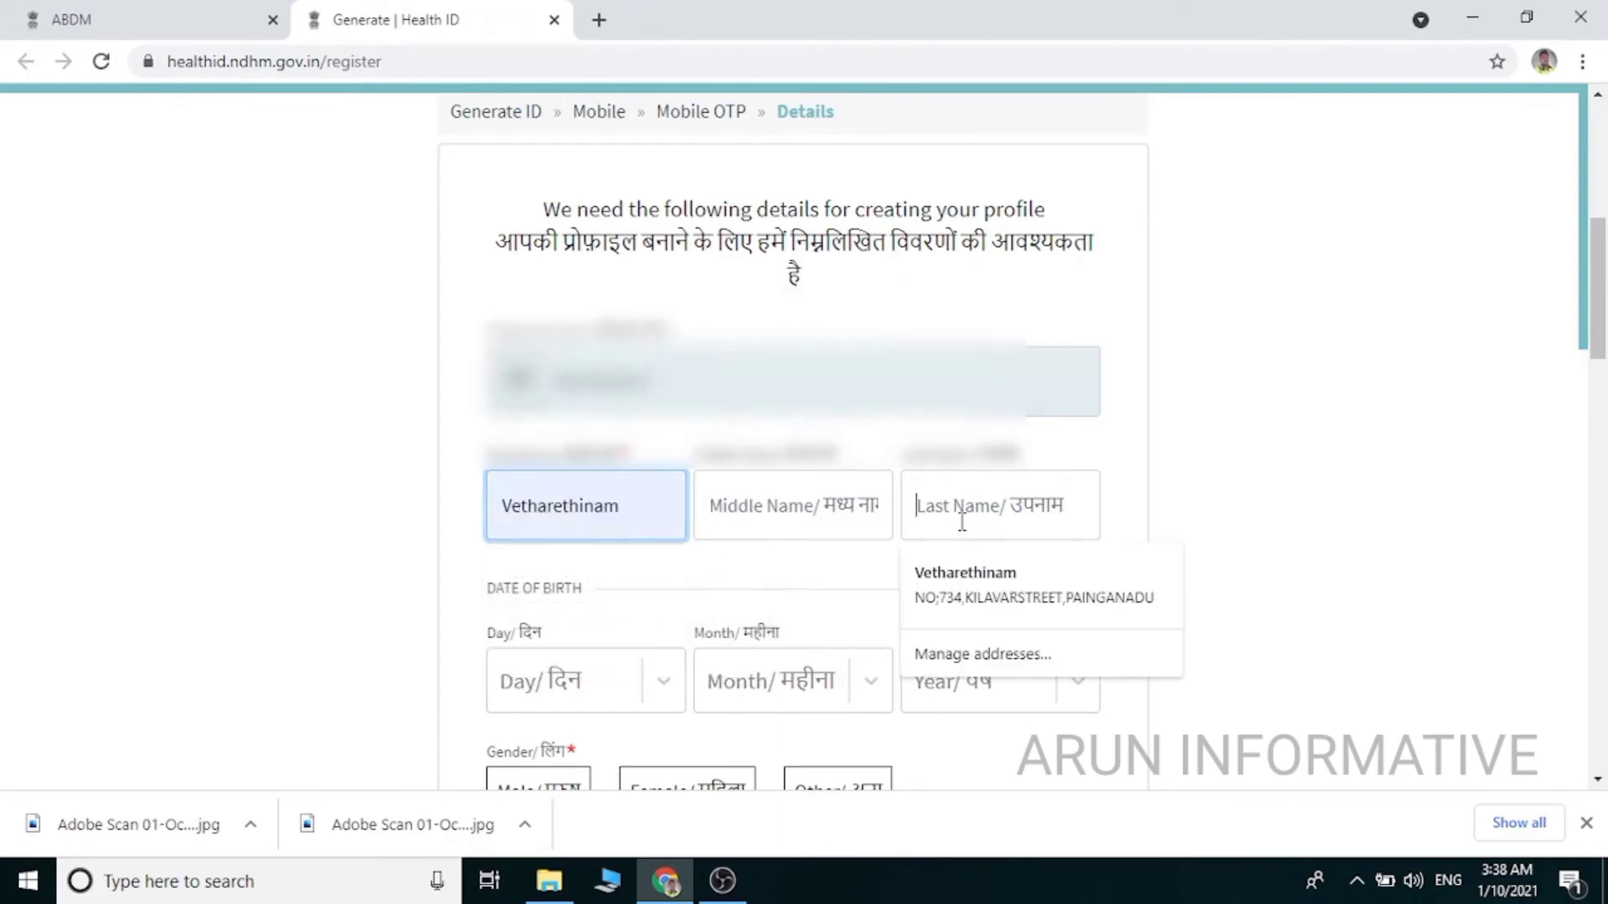
click(969, 573)
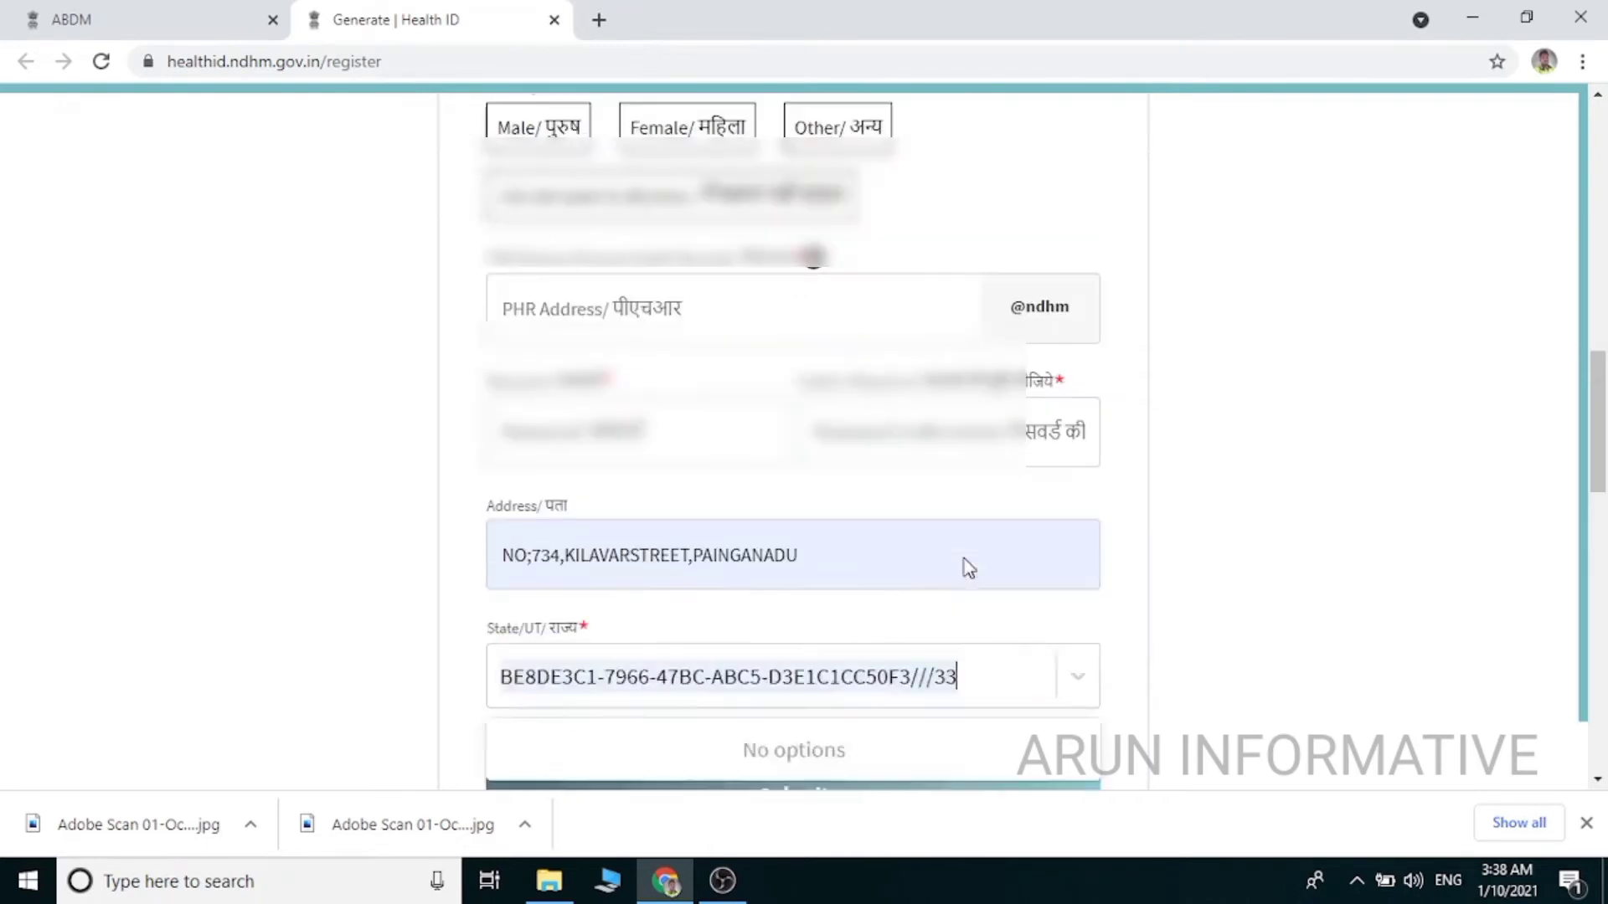
scroll(963, 553, up, 8)
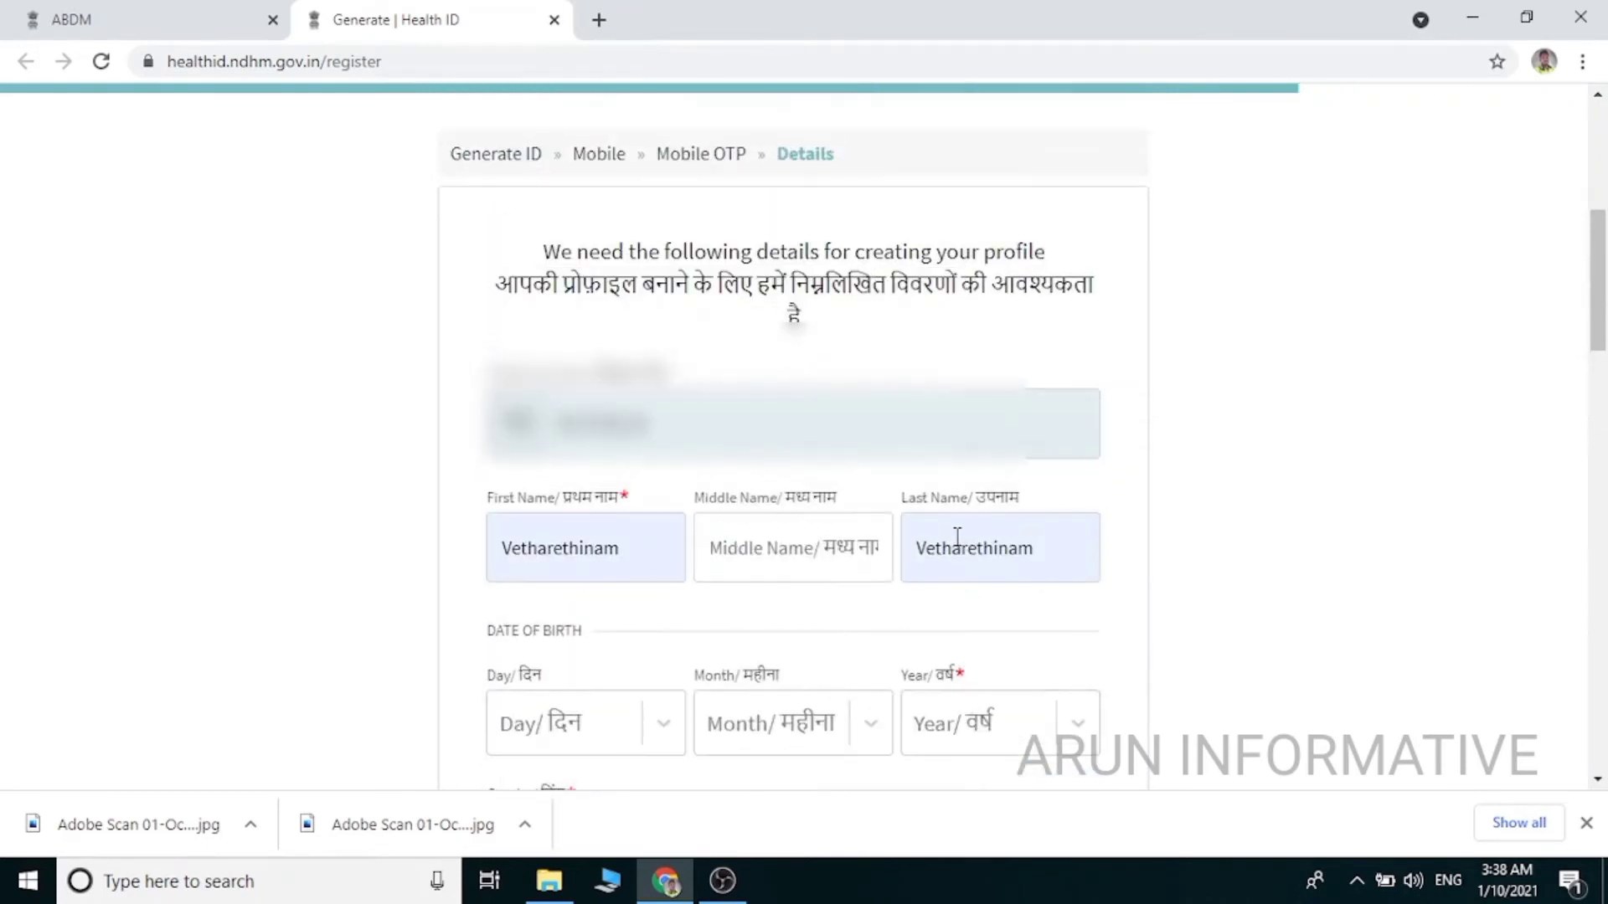
scroll(951, 545, down, 1)
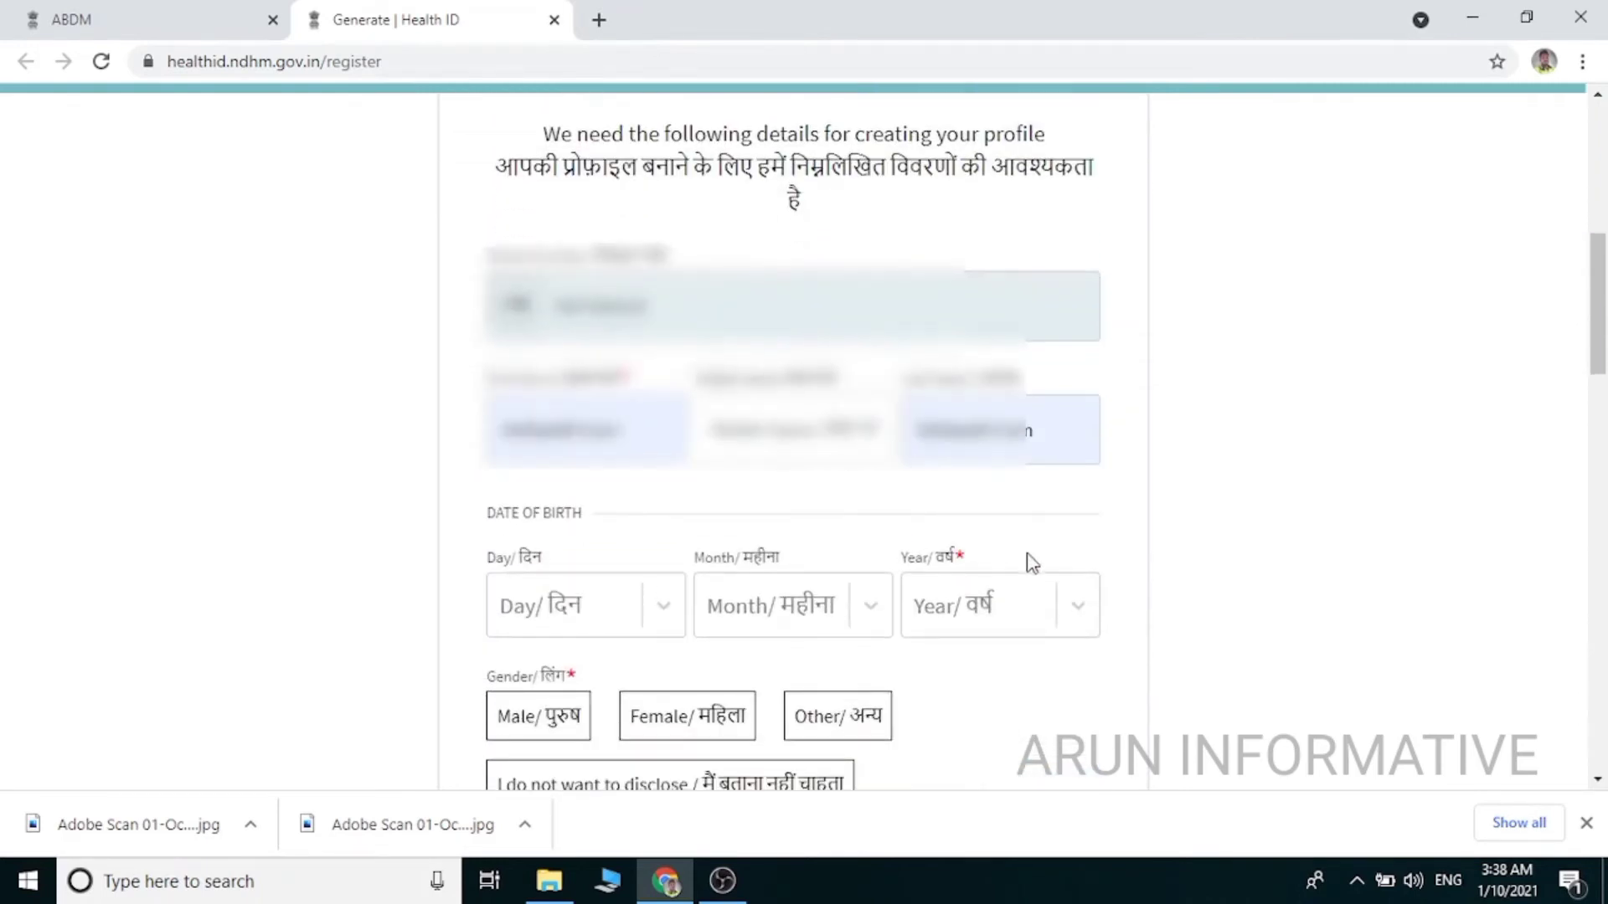
click(1072, 604)
scroll(1005, 590, down, 15)
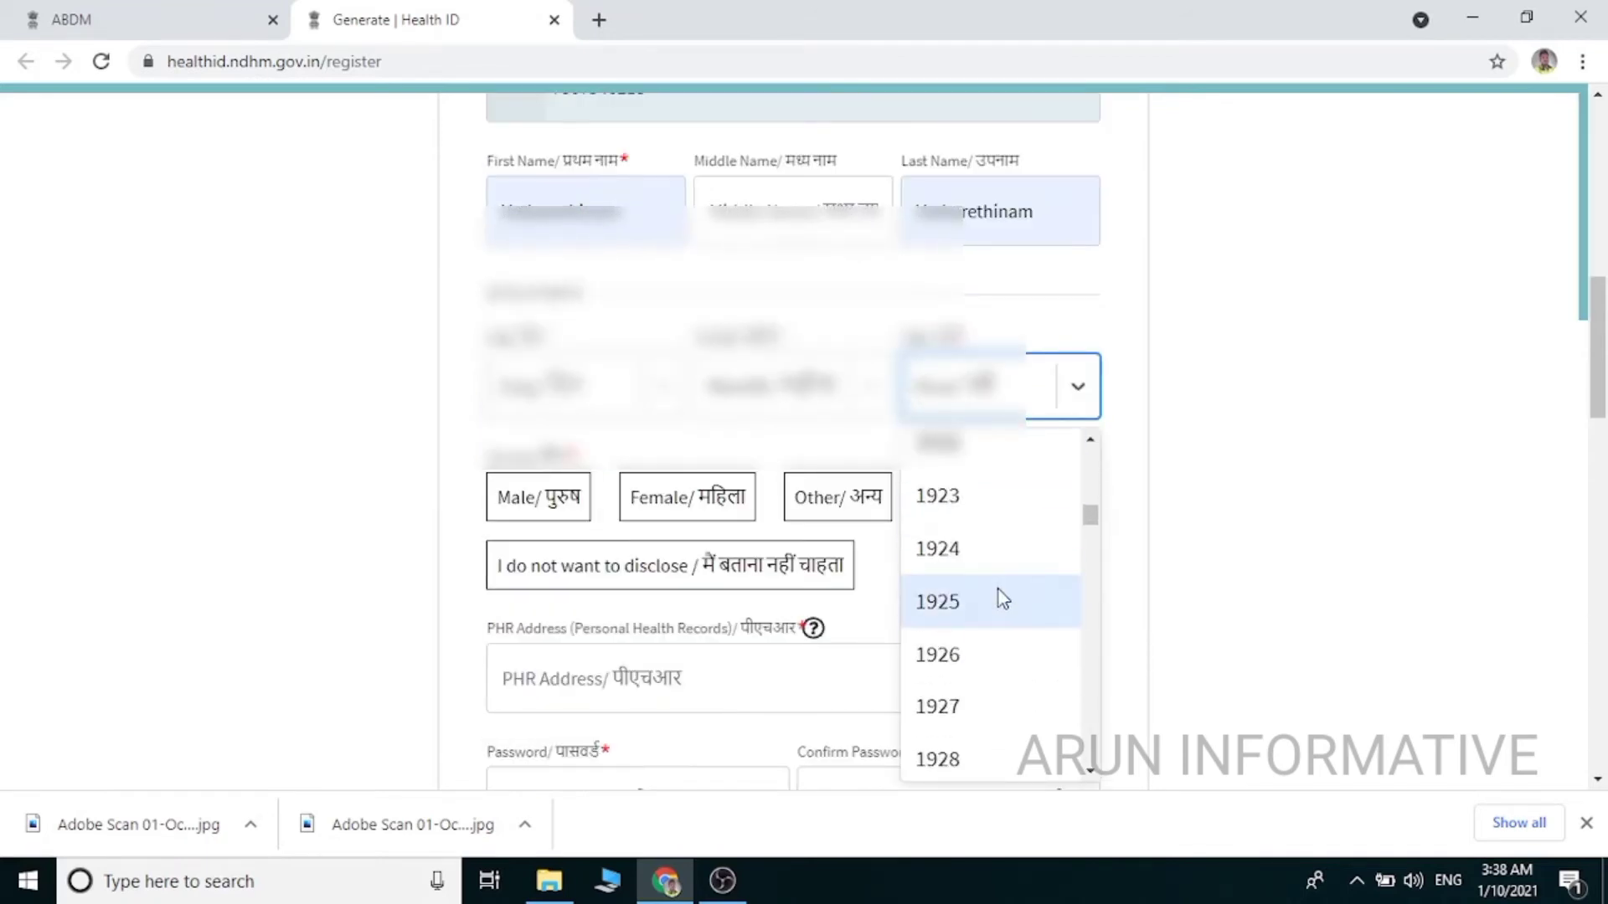
scroll(1005, 596, down, 3)
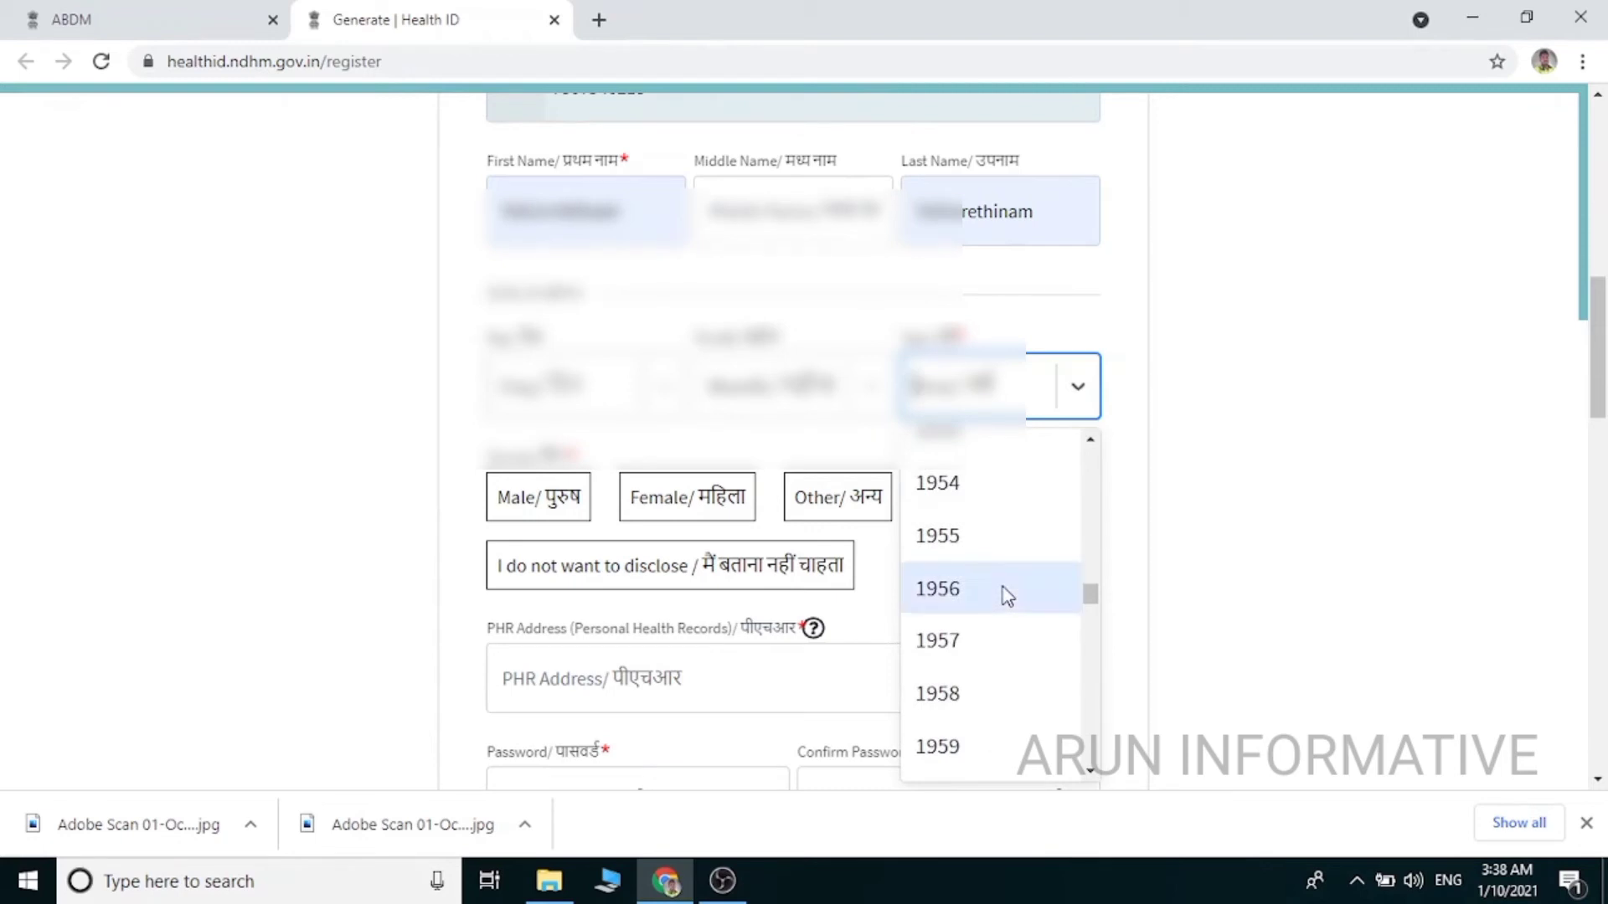
click(987, 627)
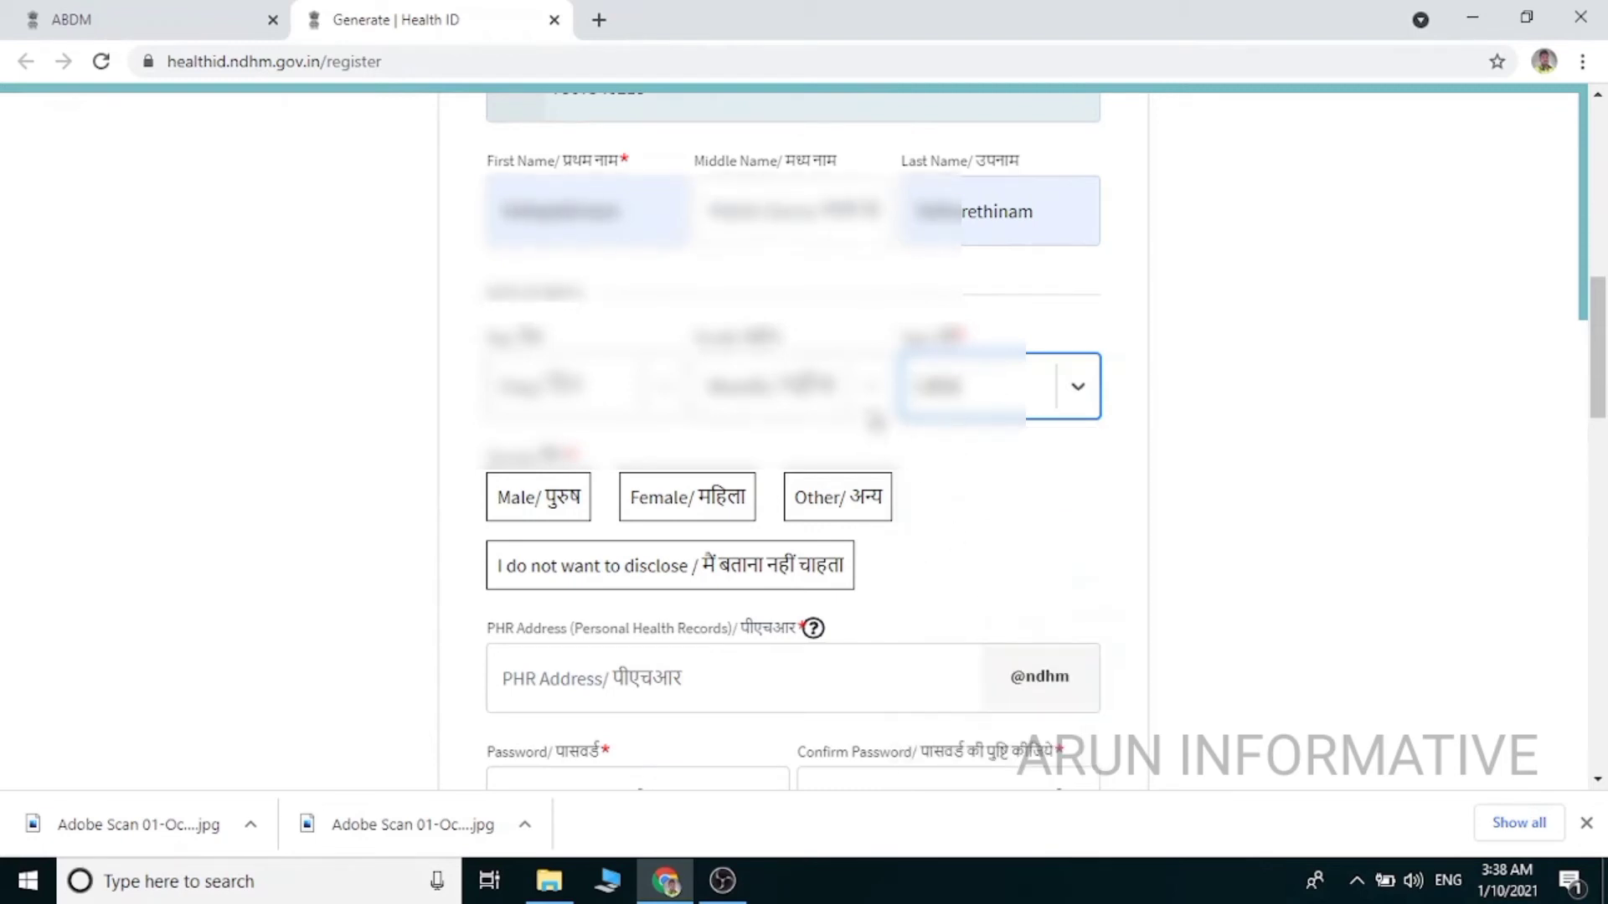
click(871, 398)
click(793, 578)
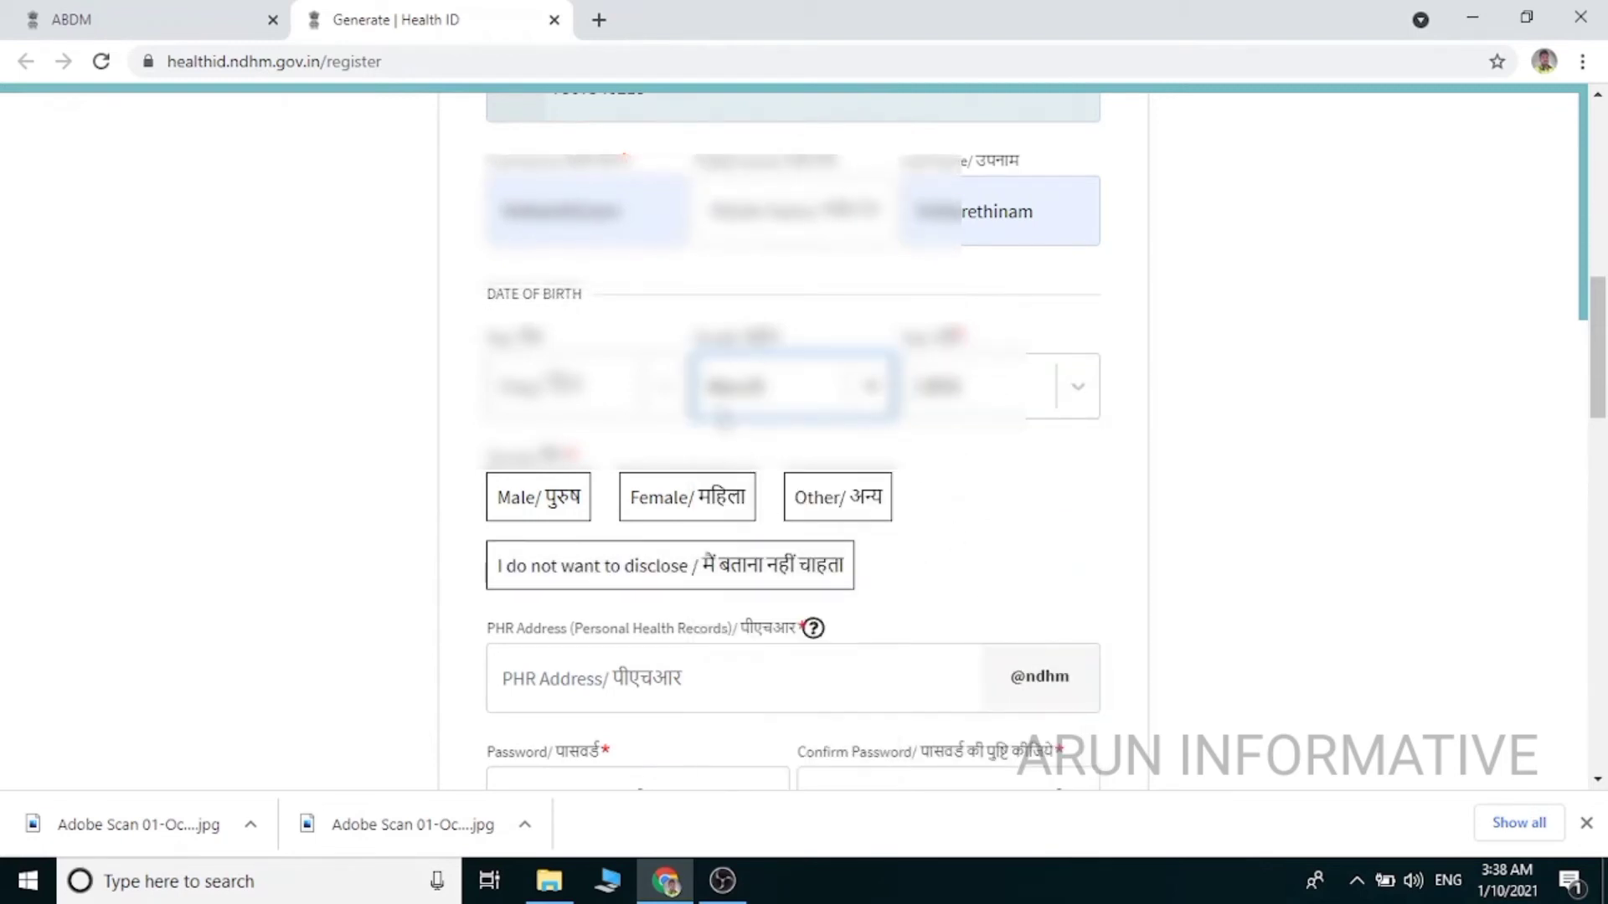
click(670, 390)
scroll(617, 668, down, 4)
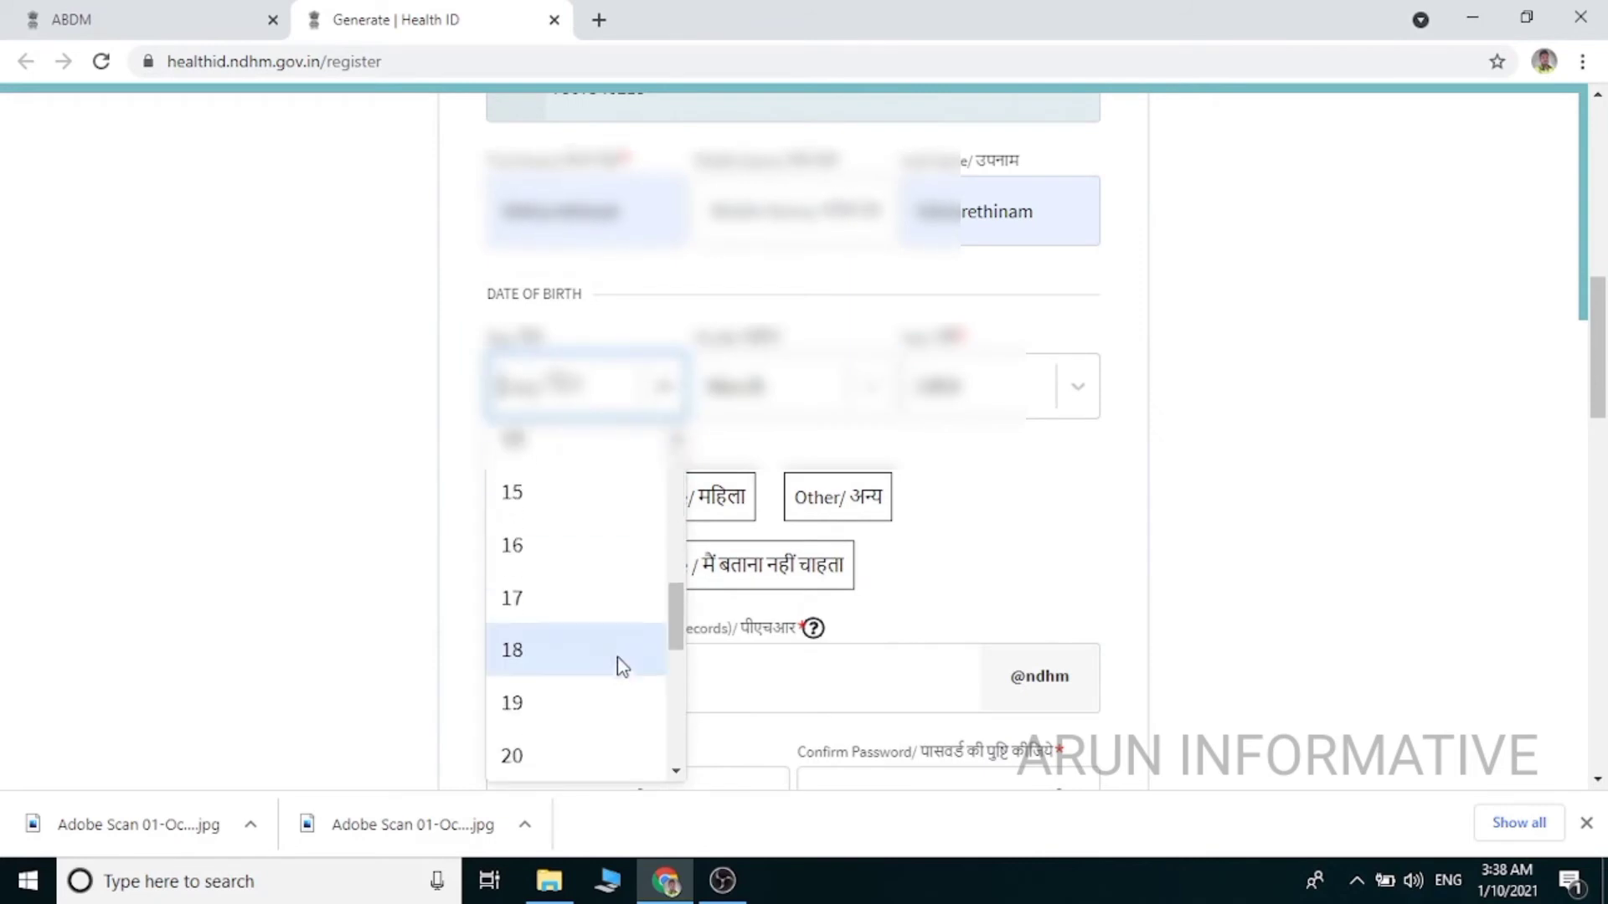
click(618, 500)
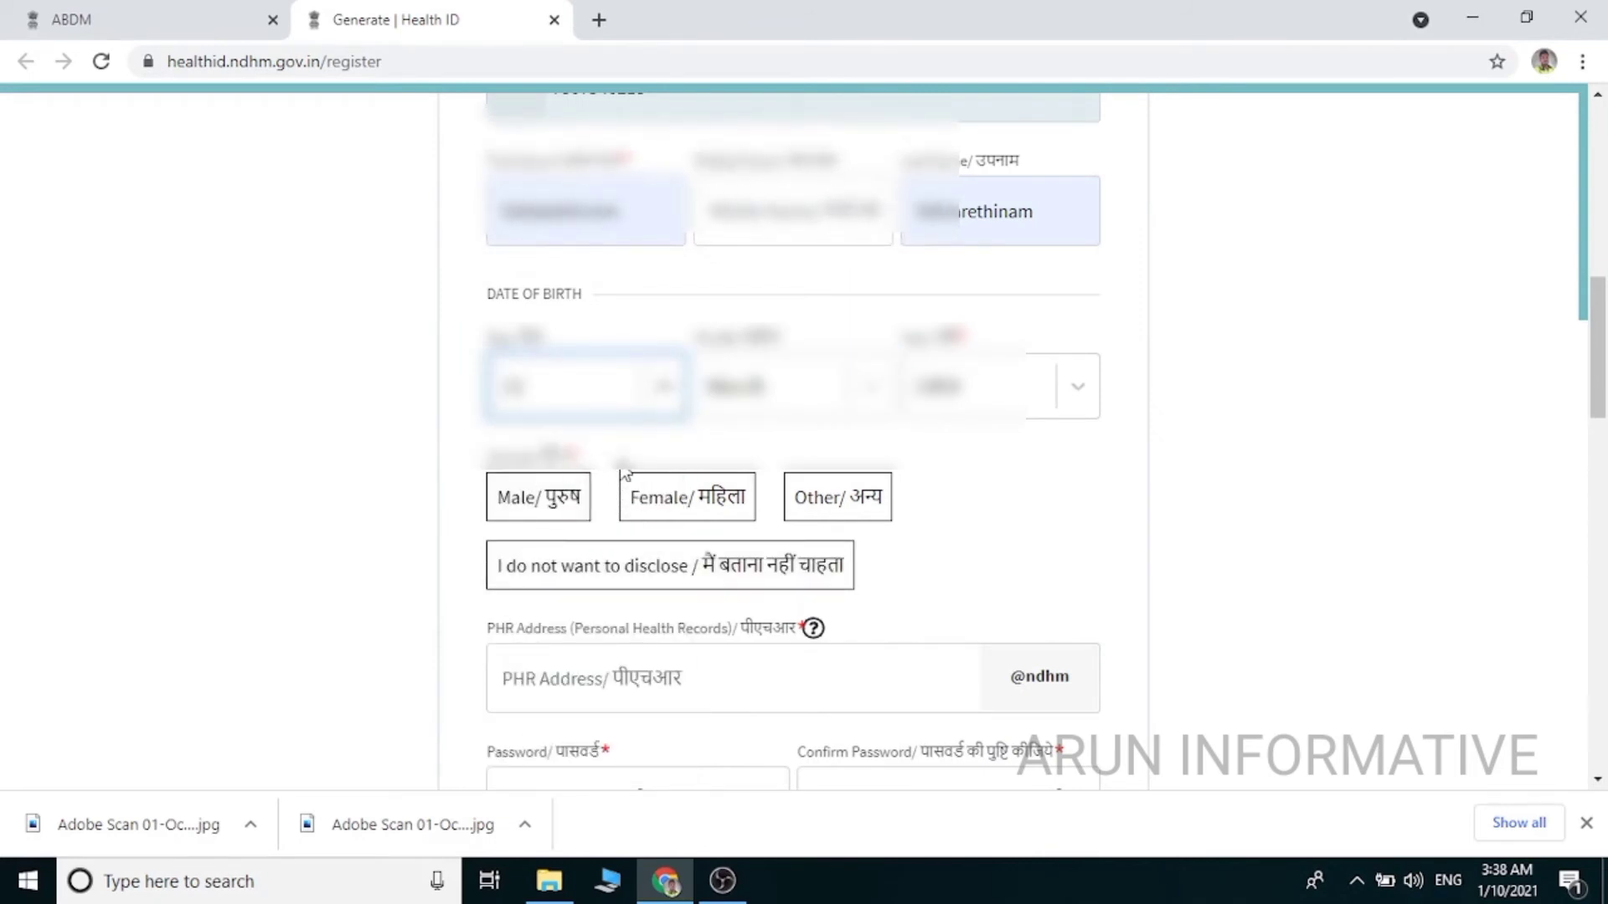
click(536, 509)
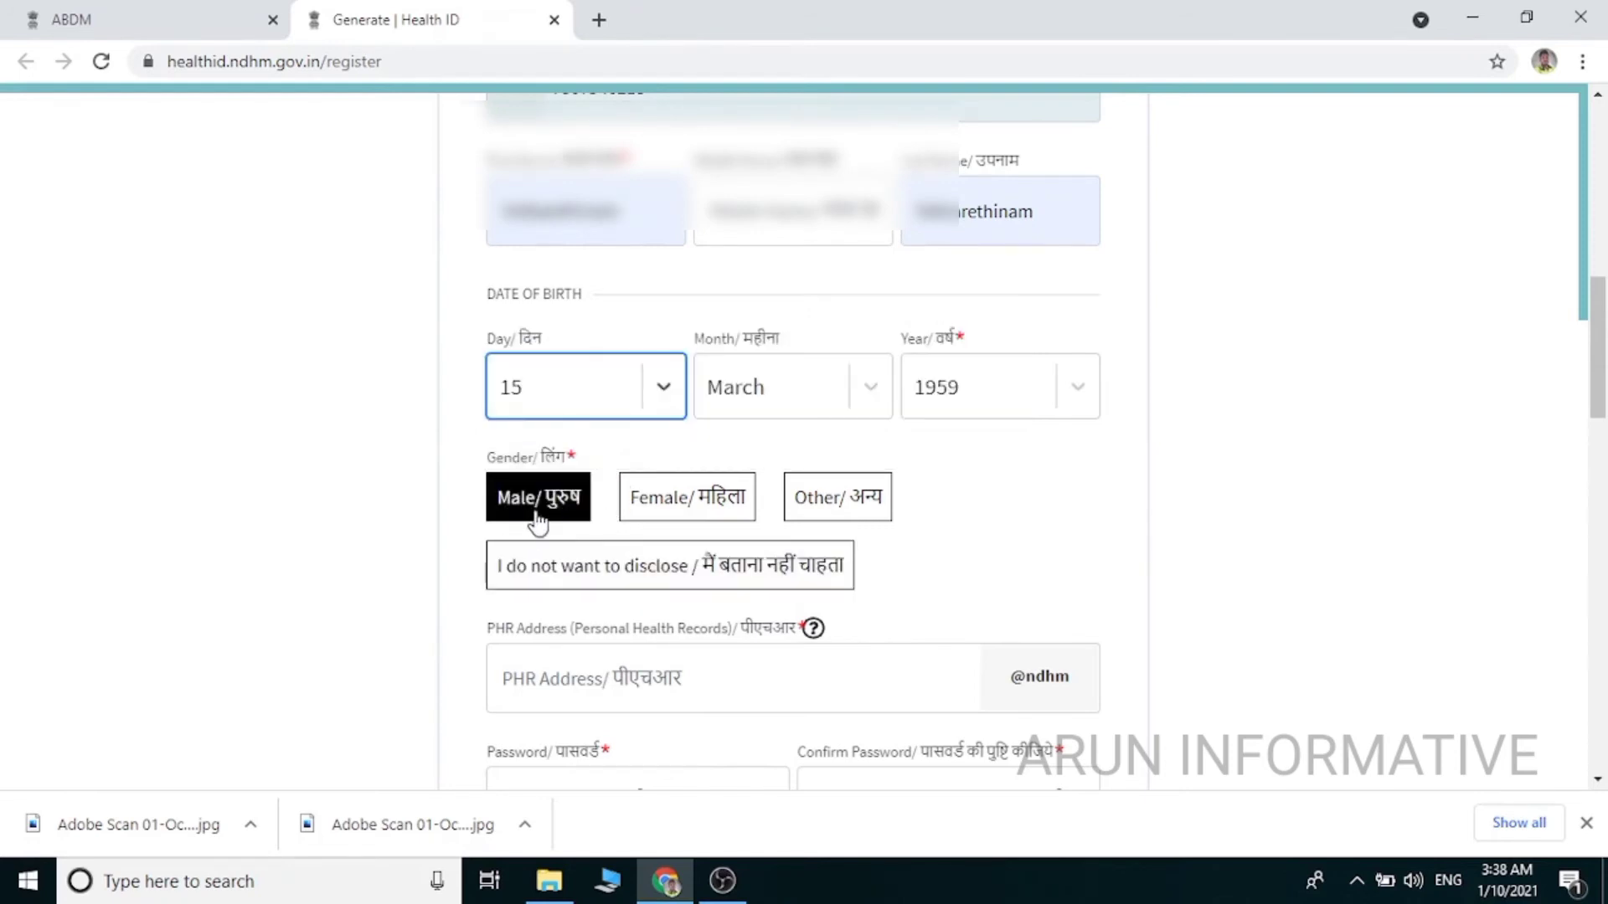
- Fill in the PHR address from a saved suggestion
scroll(584, 562, down, 3)
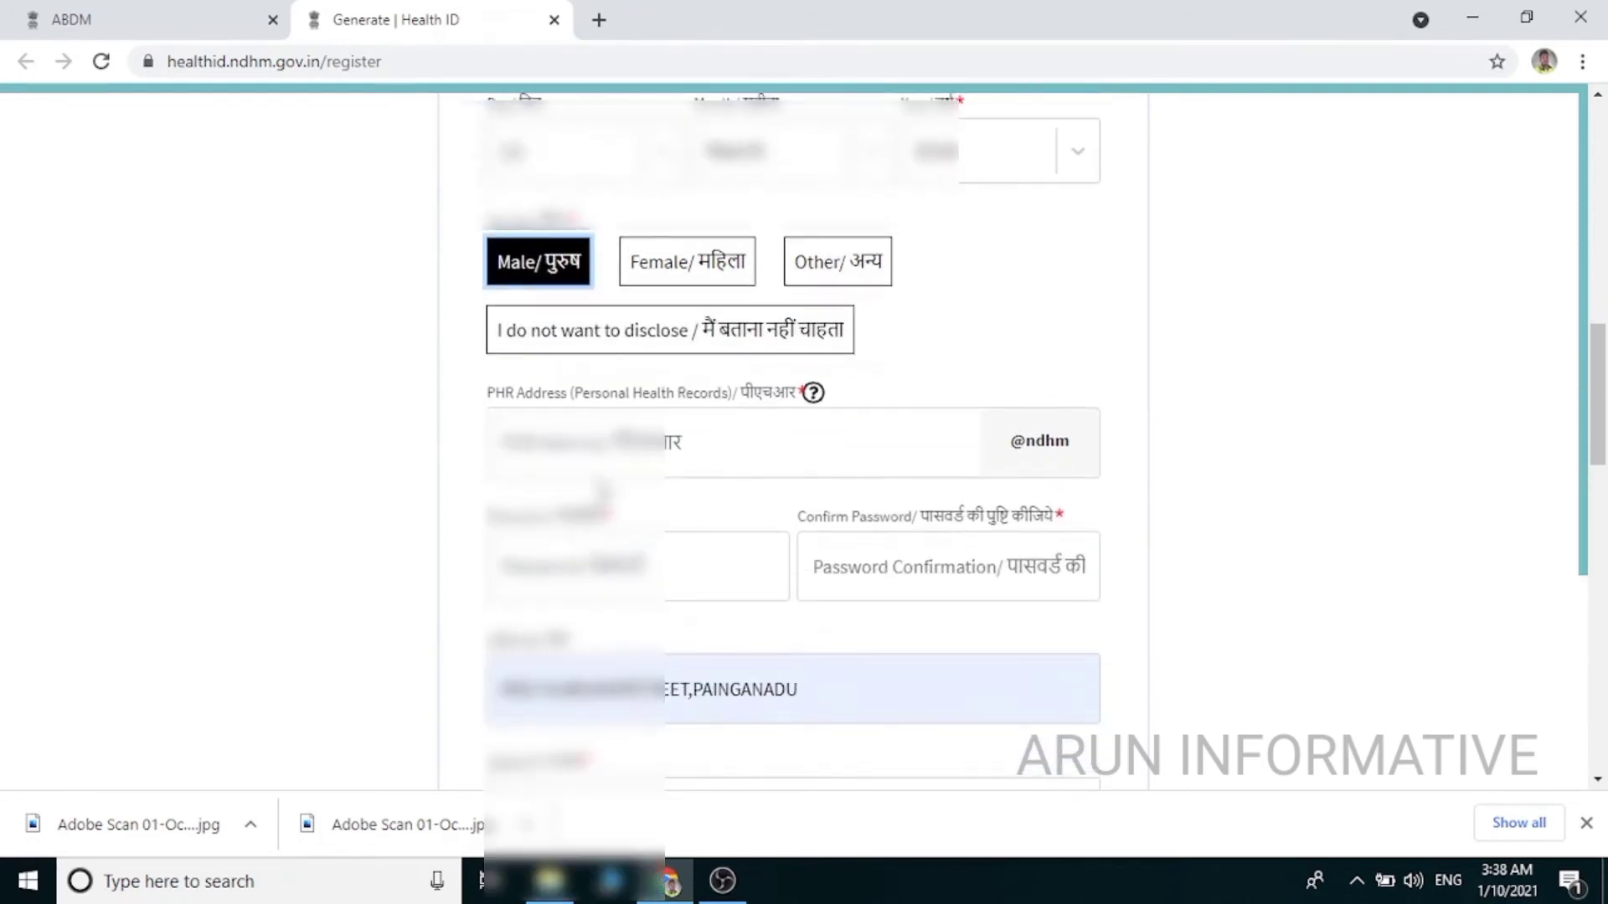
click(595, 452)
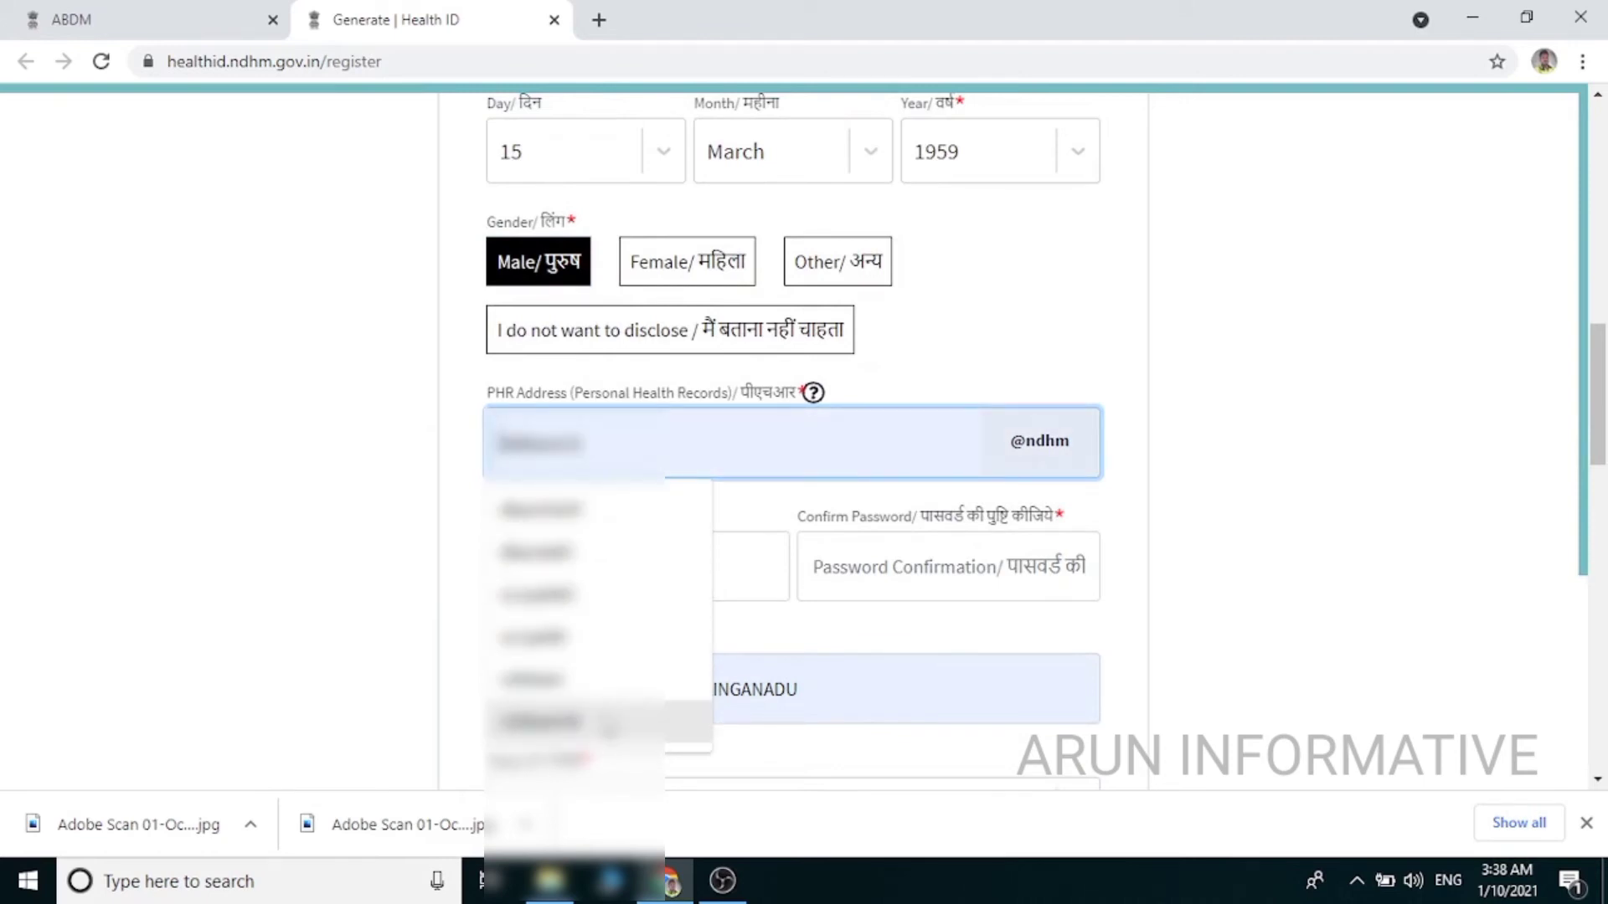
click(596, 733)
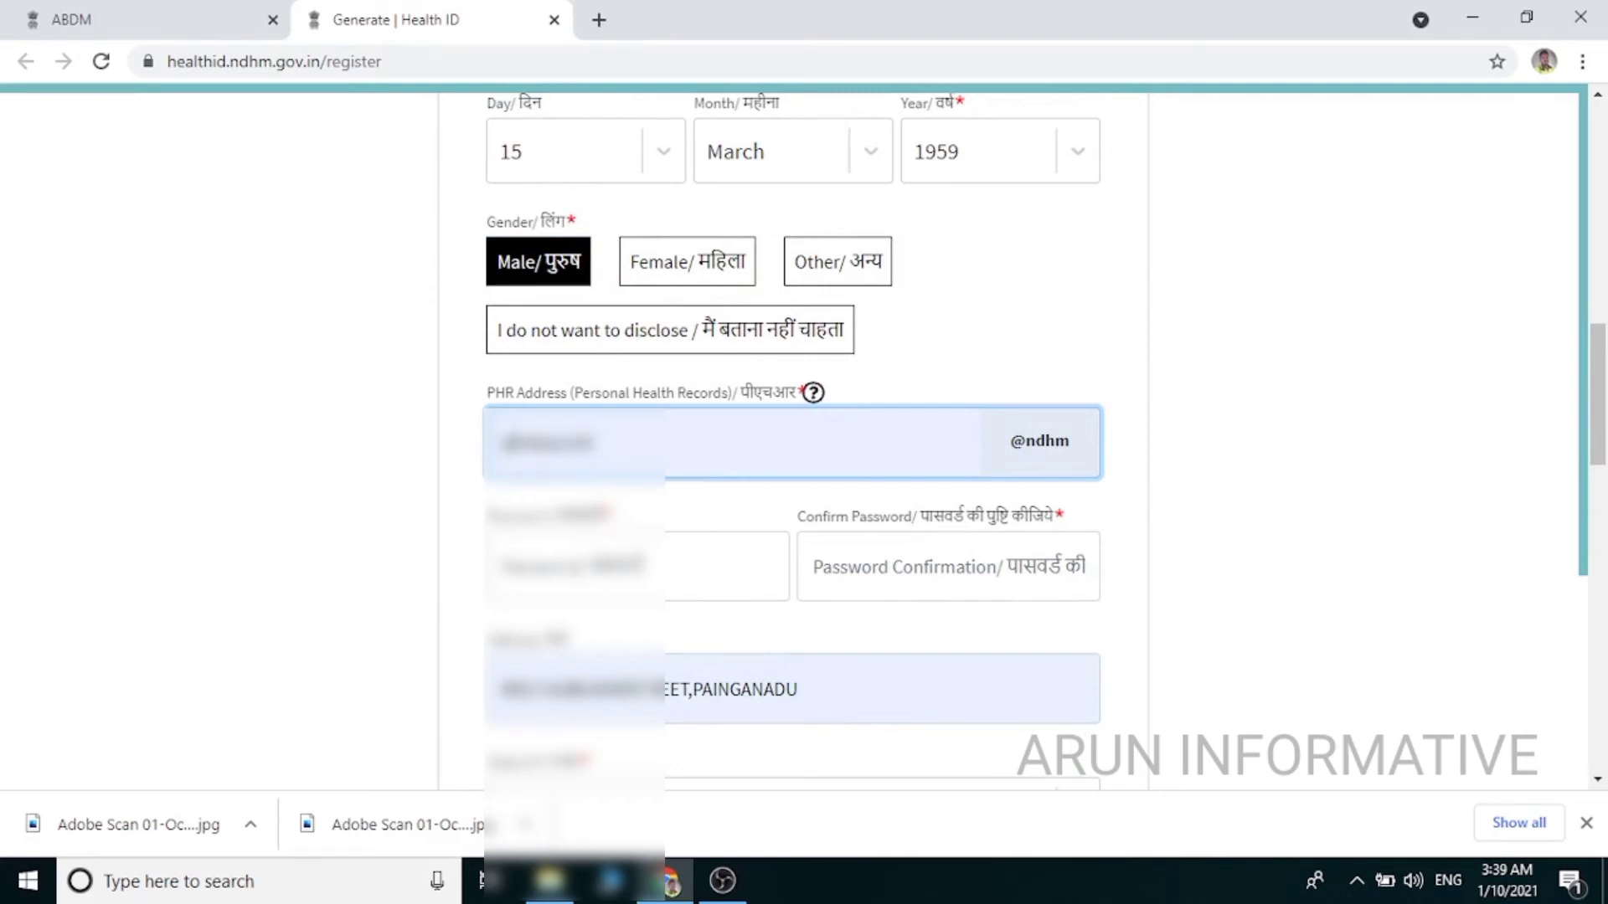
text(1)
- Paste the copied password into both the Password and Confirm Password fields
click(702, 572)
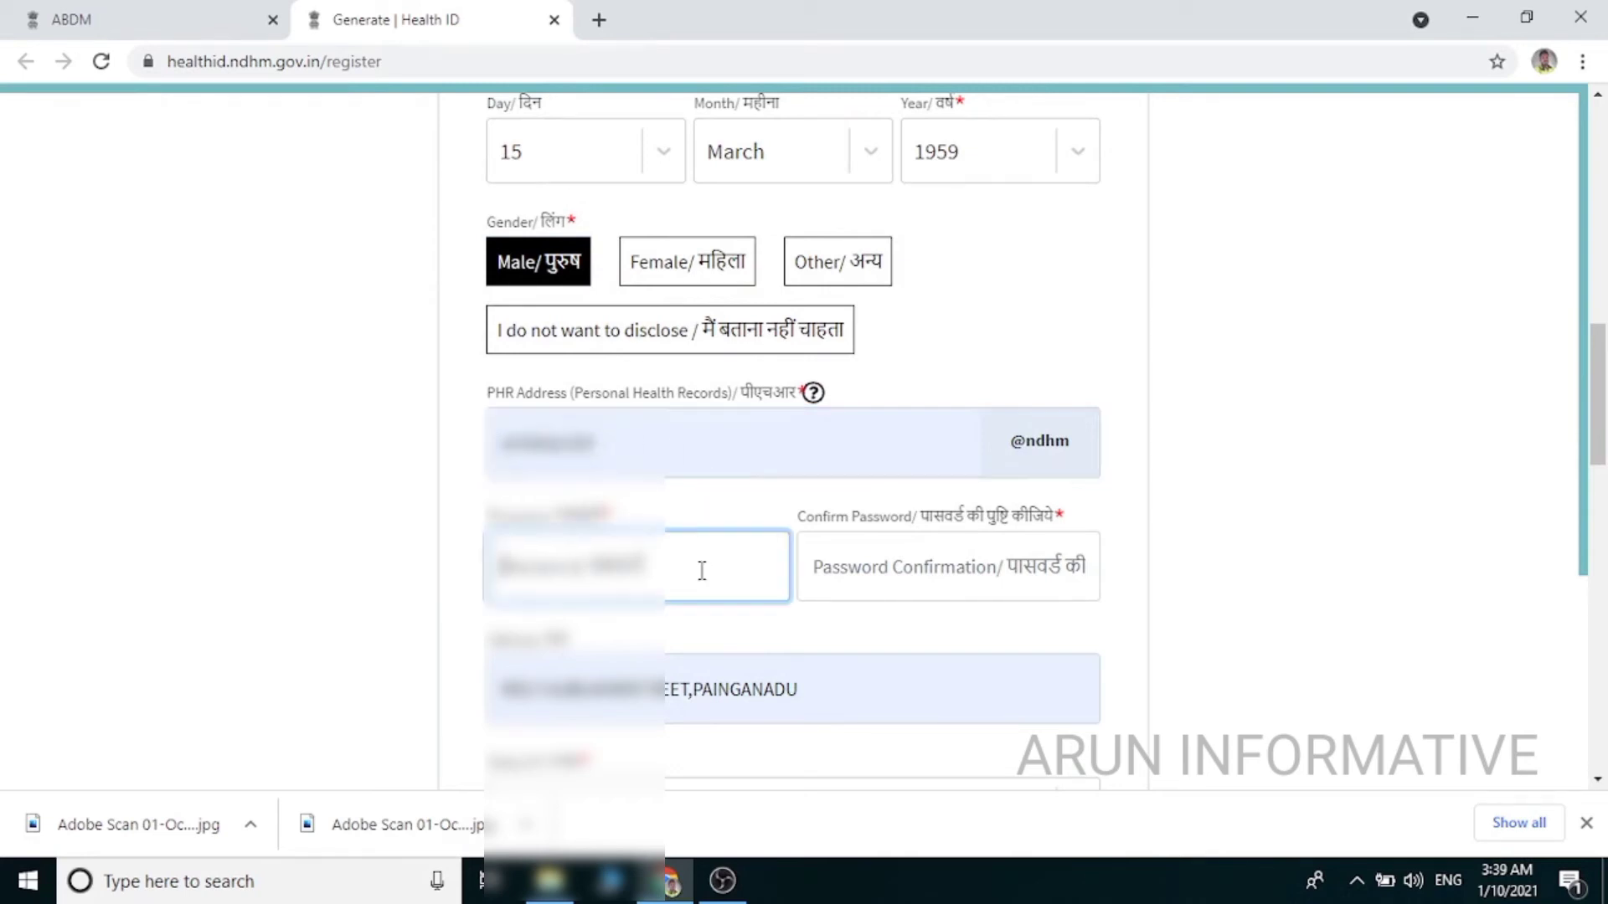
right_click(701, 571)
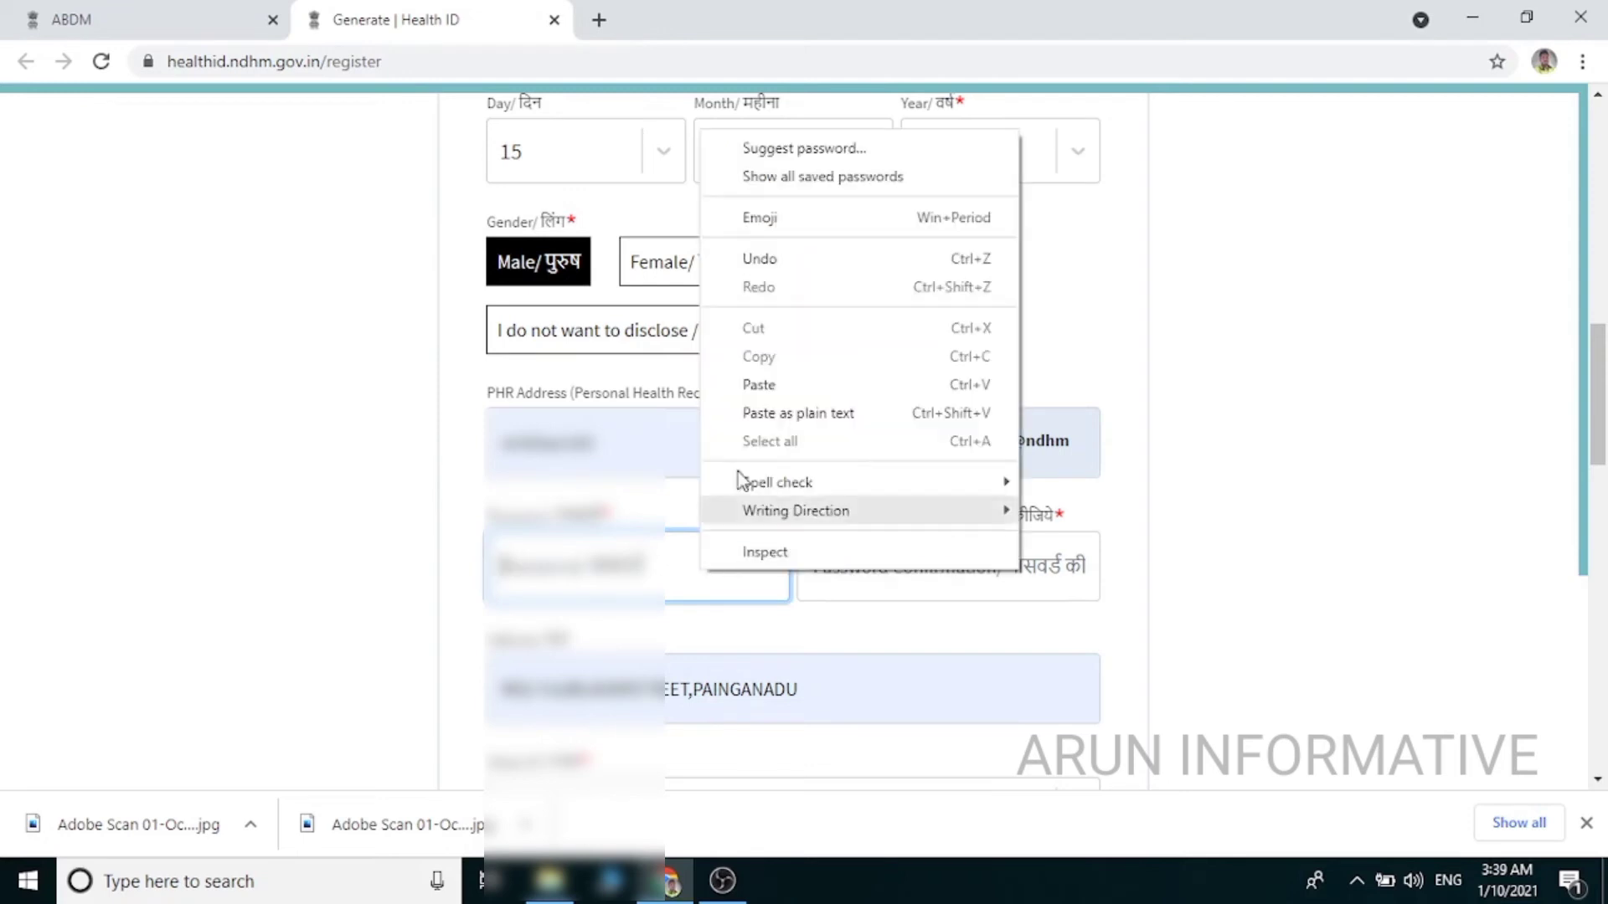
click(789, 386)
click(925, 573)
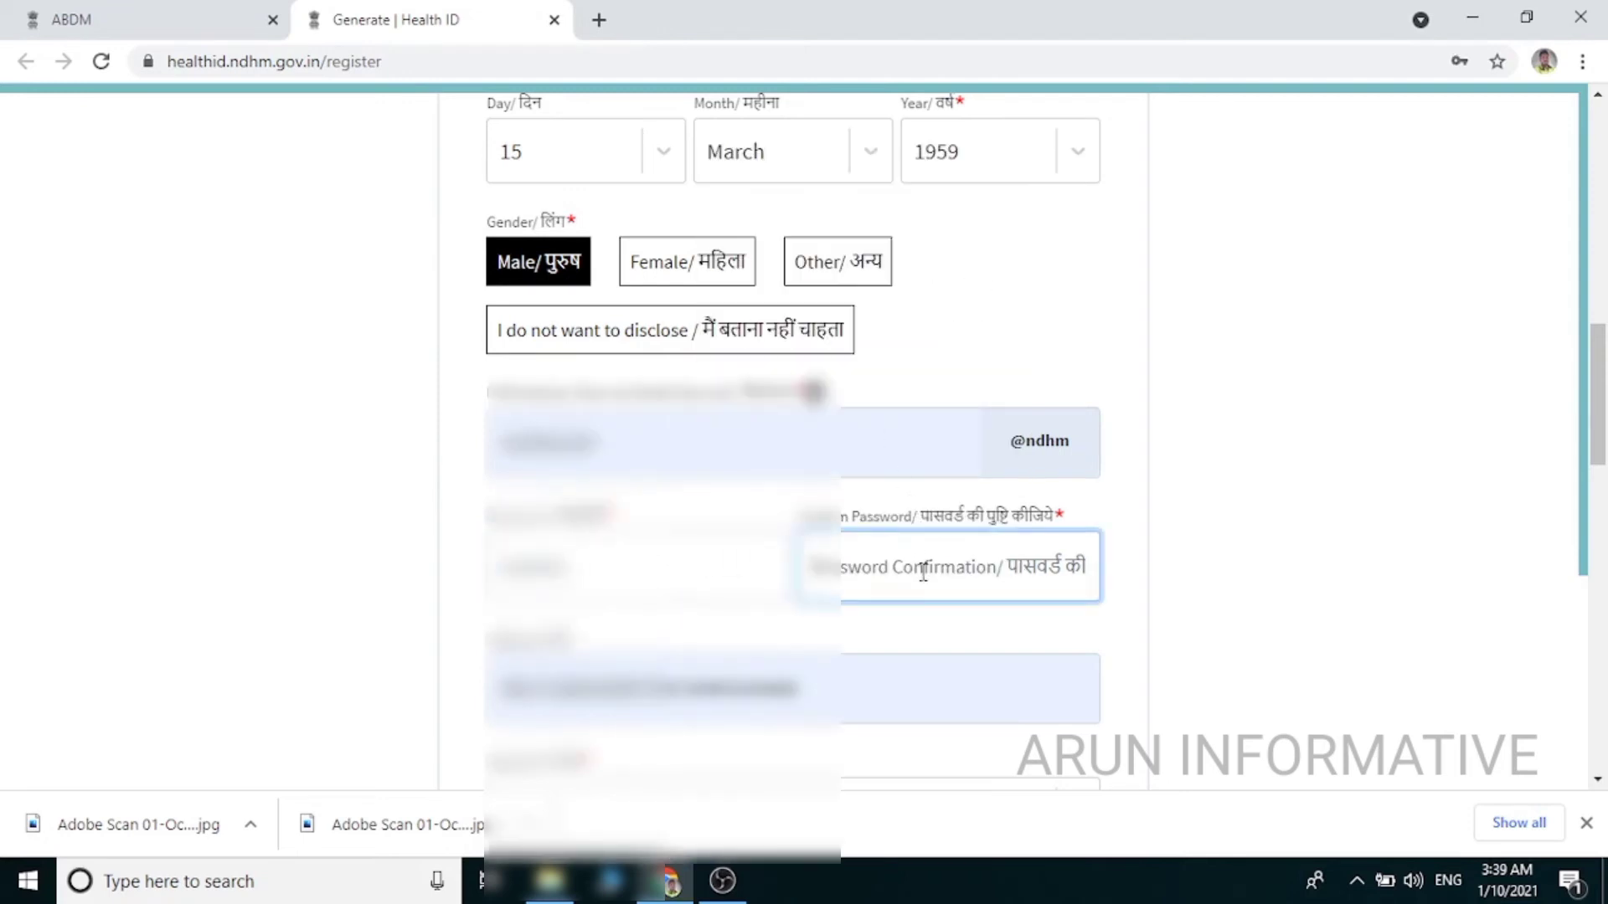
right_click(925, 574)
click(993, 387)
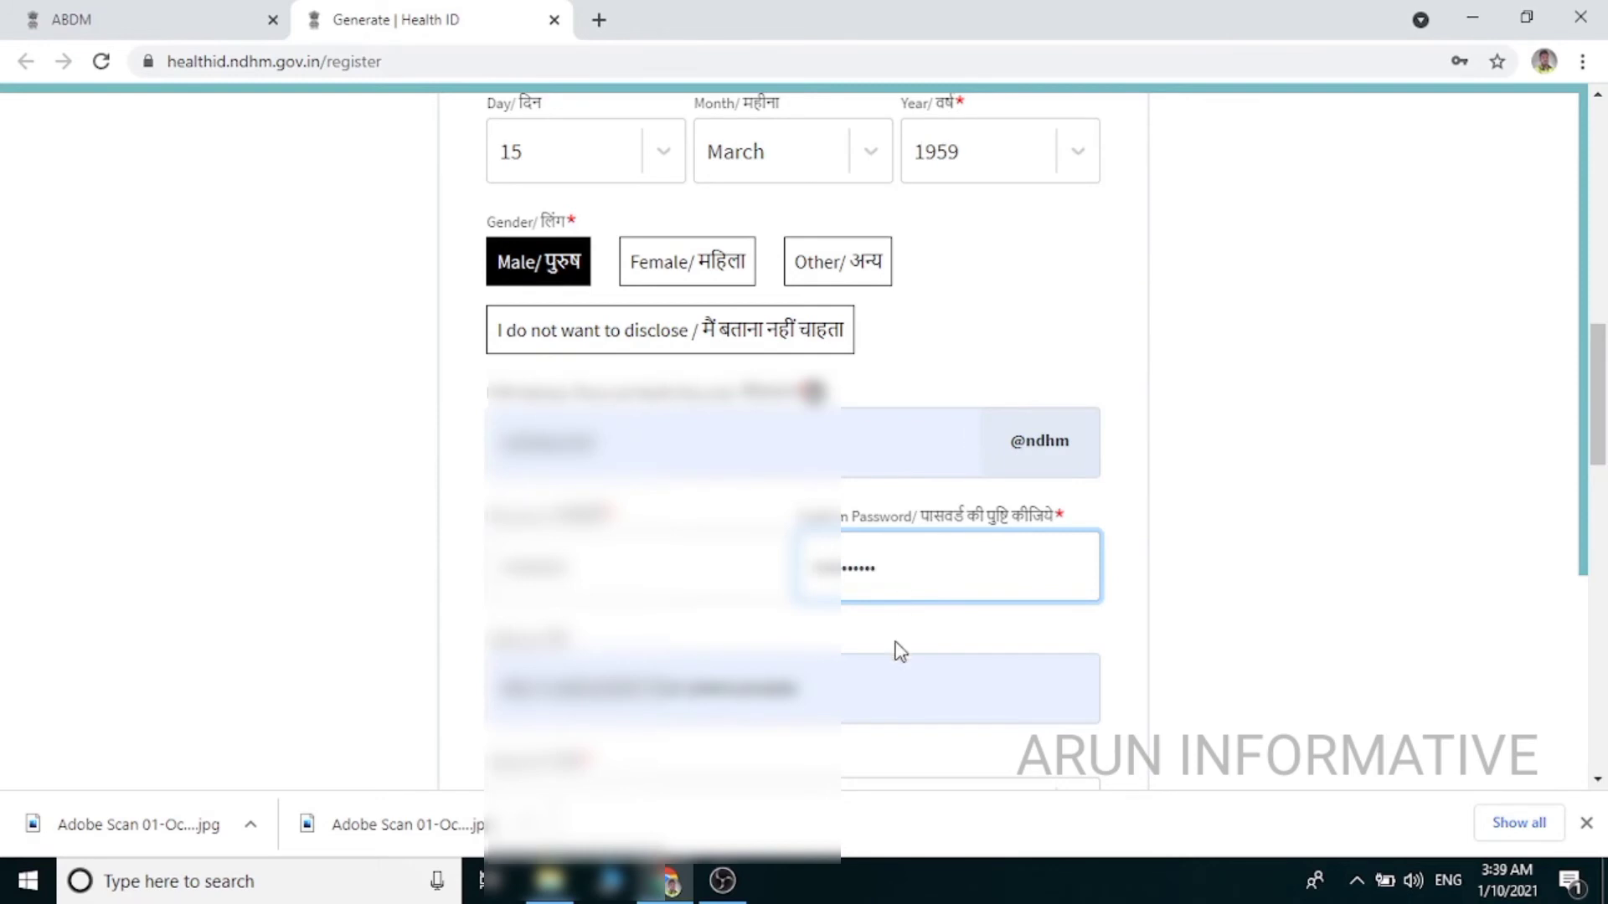
scroll(900, 651, down, 2)
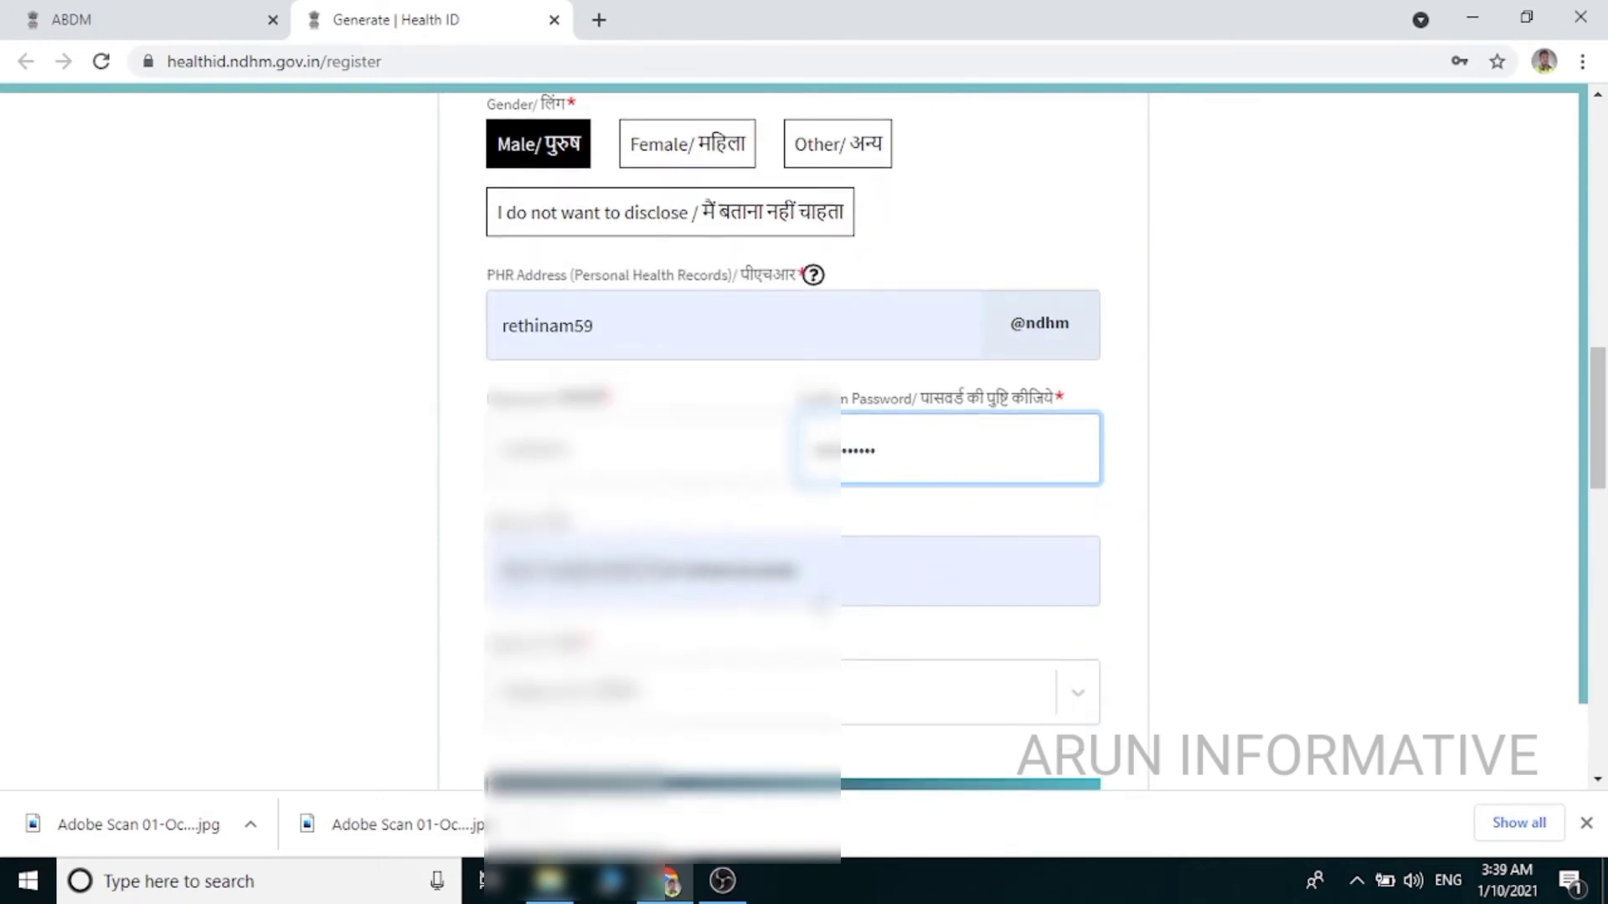
scroll(821, 595, down, 2)
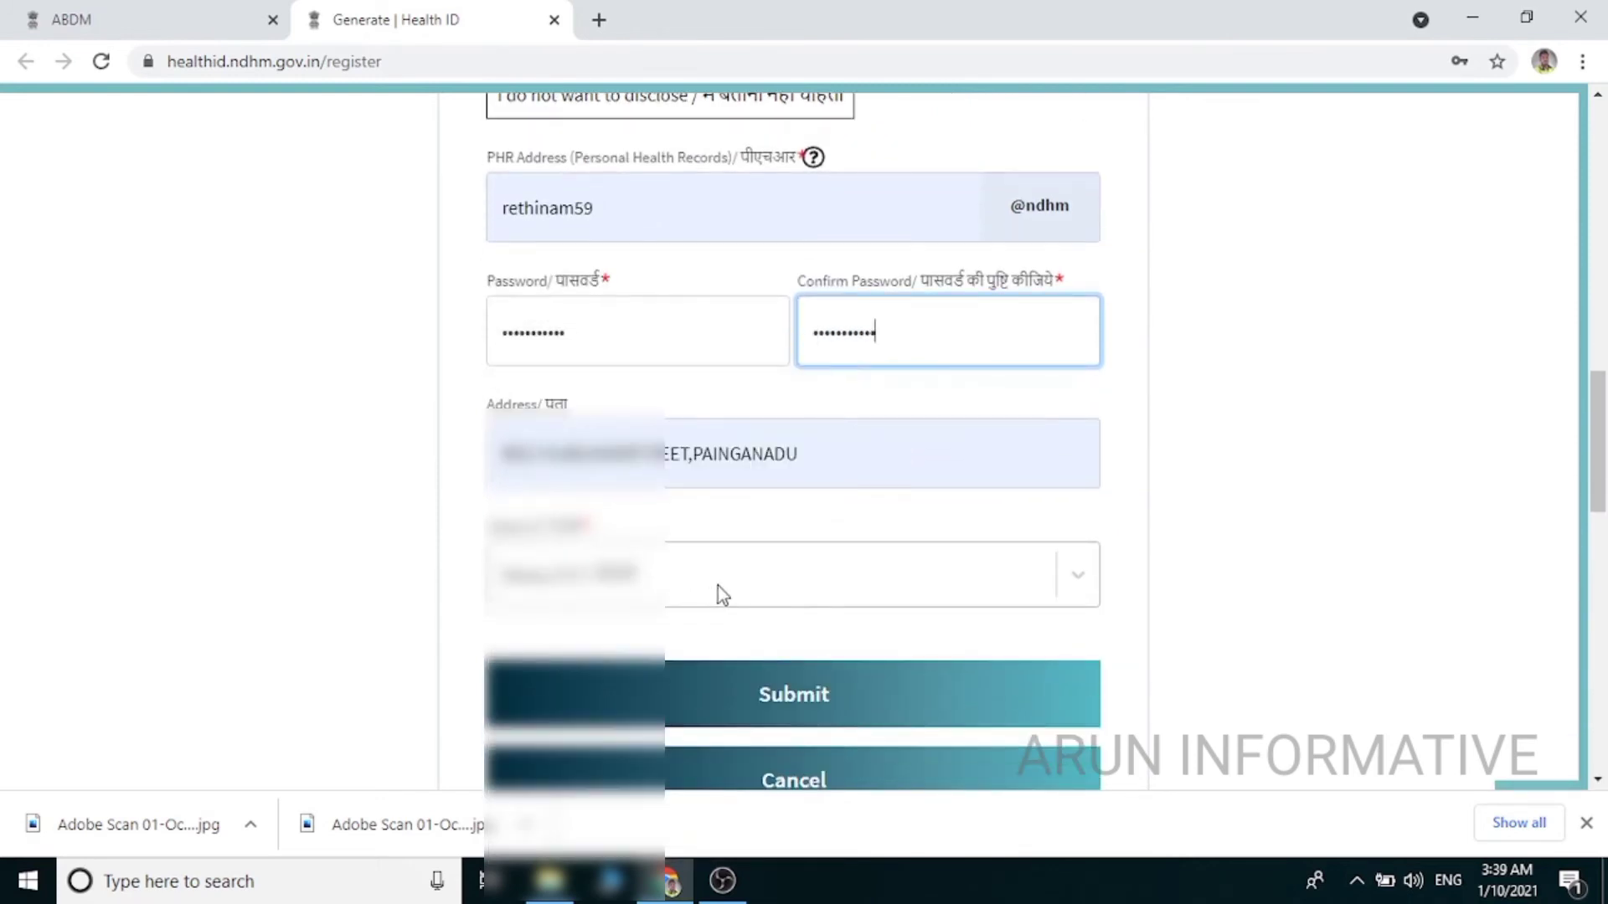
- Pick TAMIL NADU from the State list and THIRUVARUR from the District list
click(779, 580)
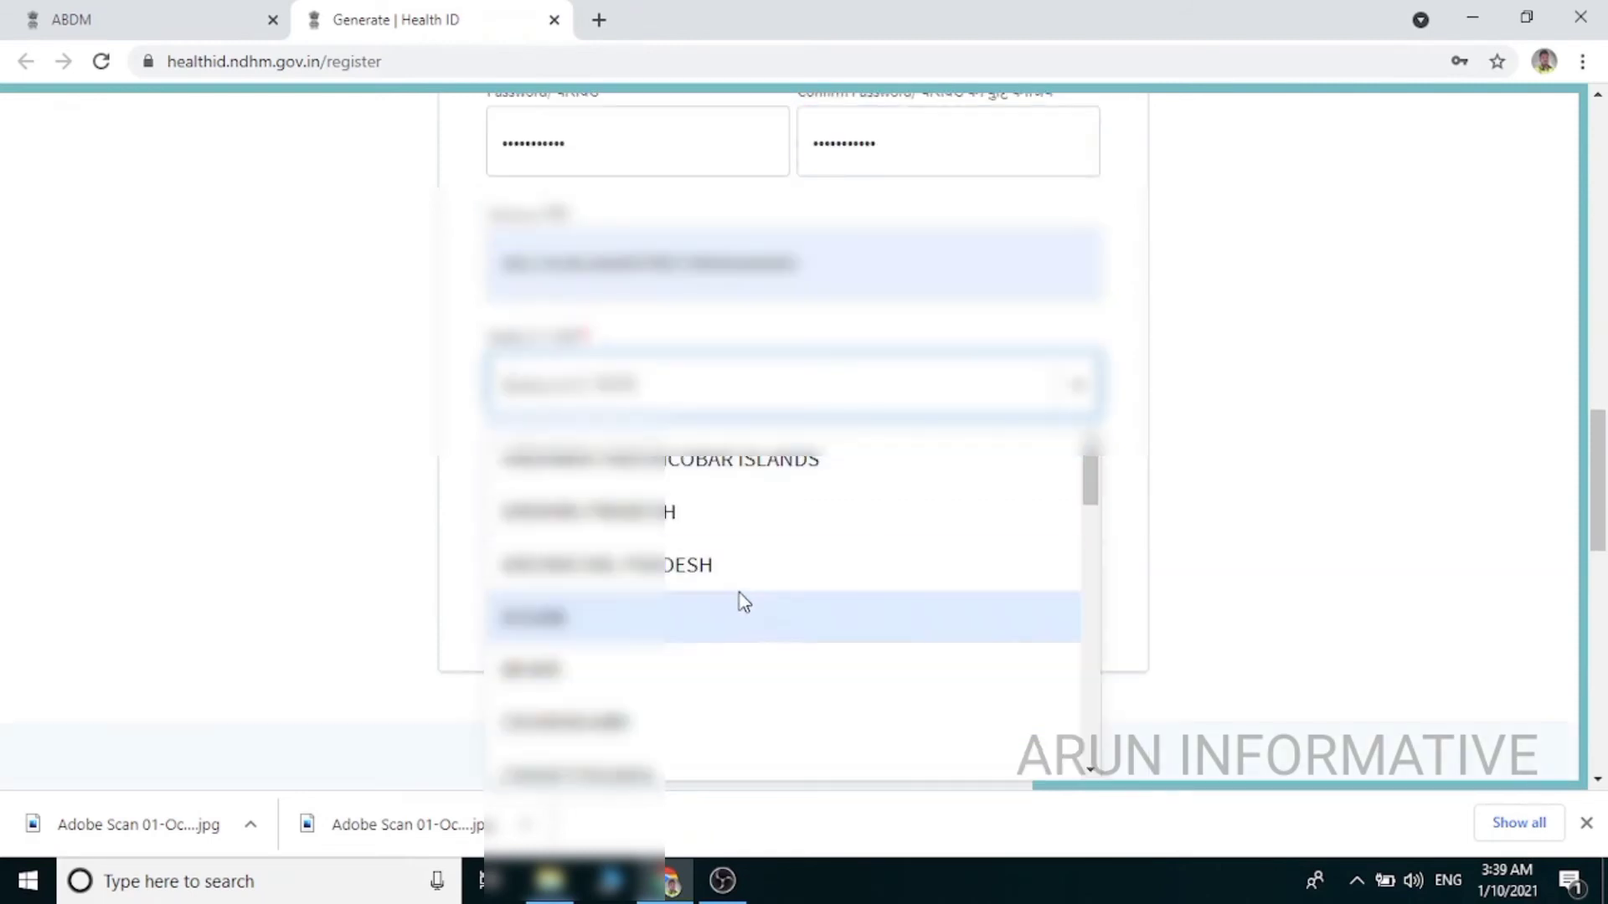
scroll(741, 601, down, 8)
scroll(745, 601, down, 5)
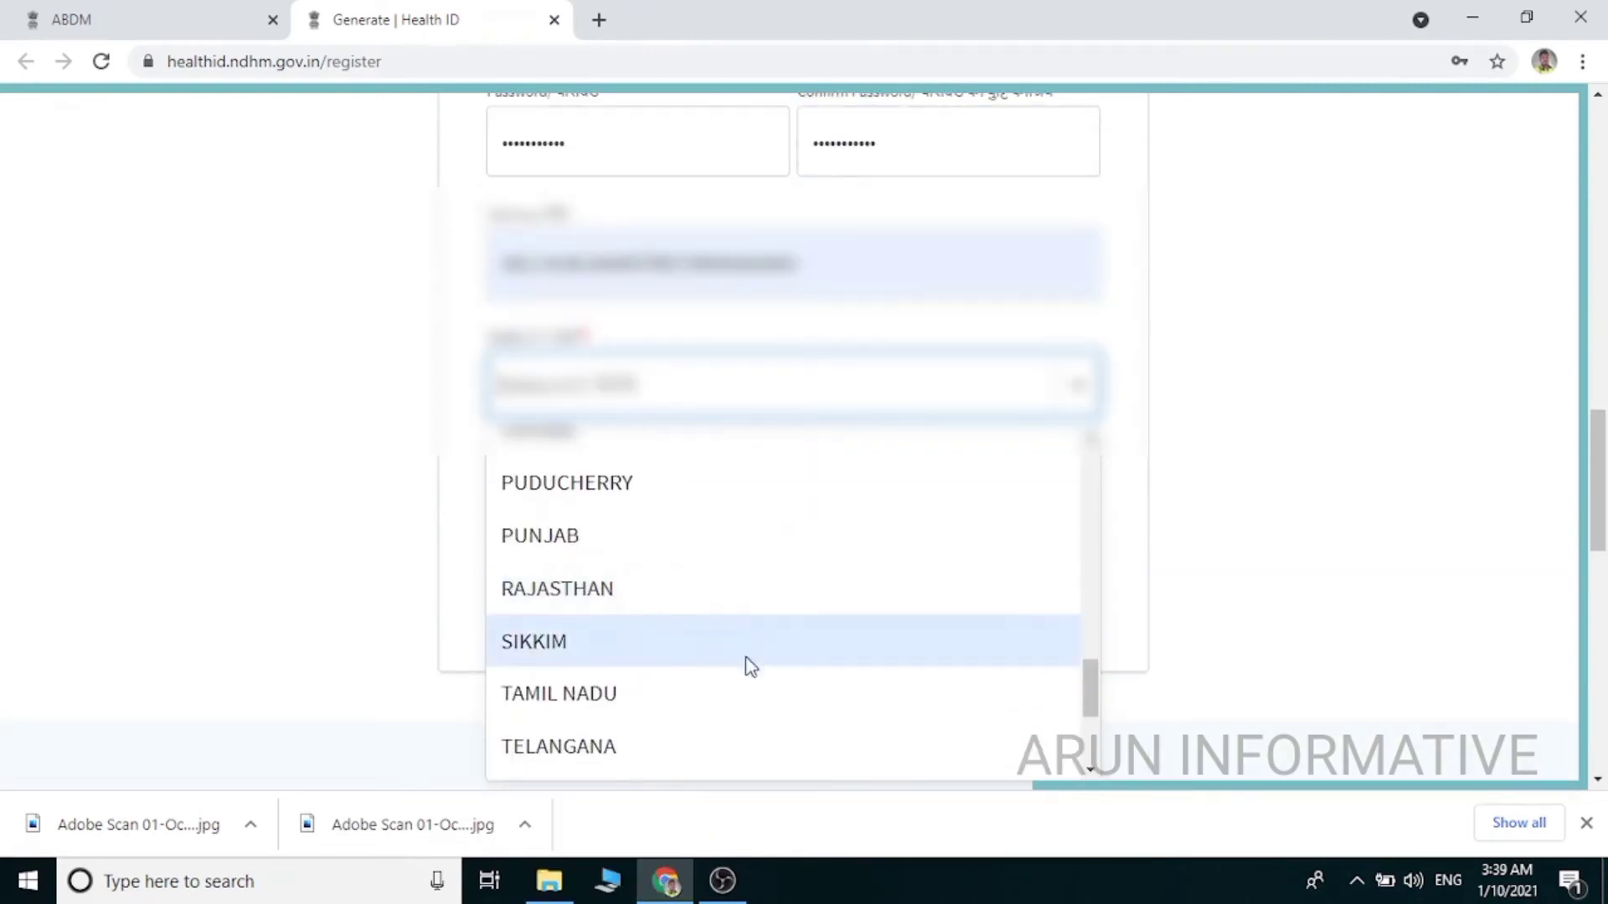
click(765, 695)
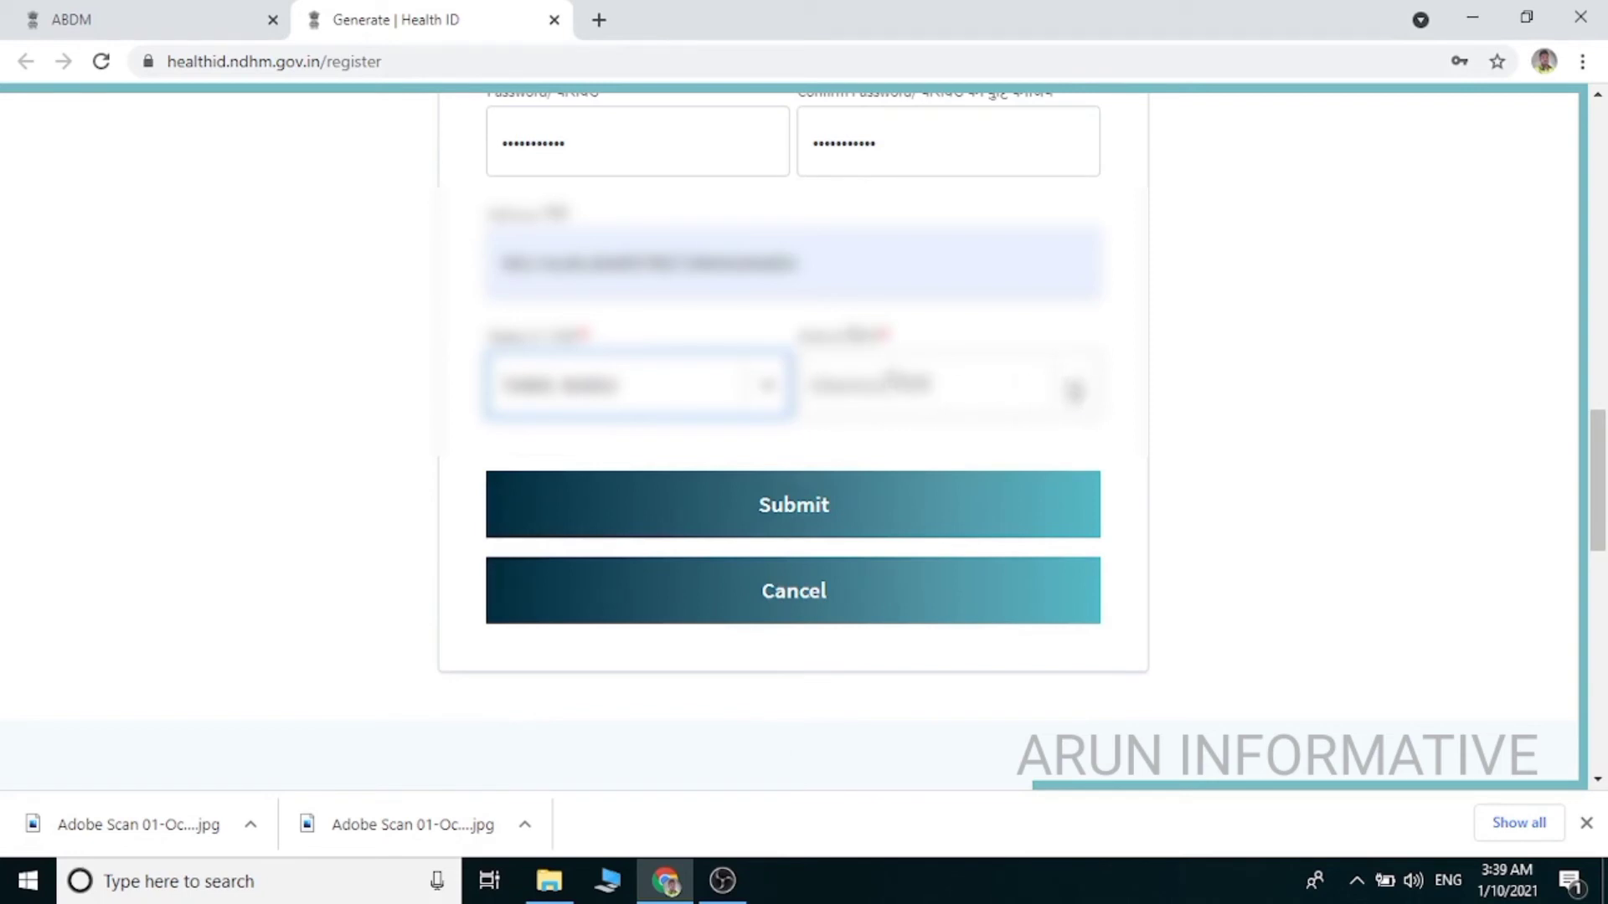
click(1005, 385)
scroll(1003, 576, down, 8)
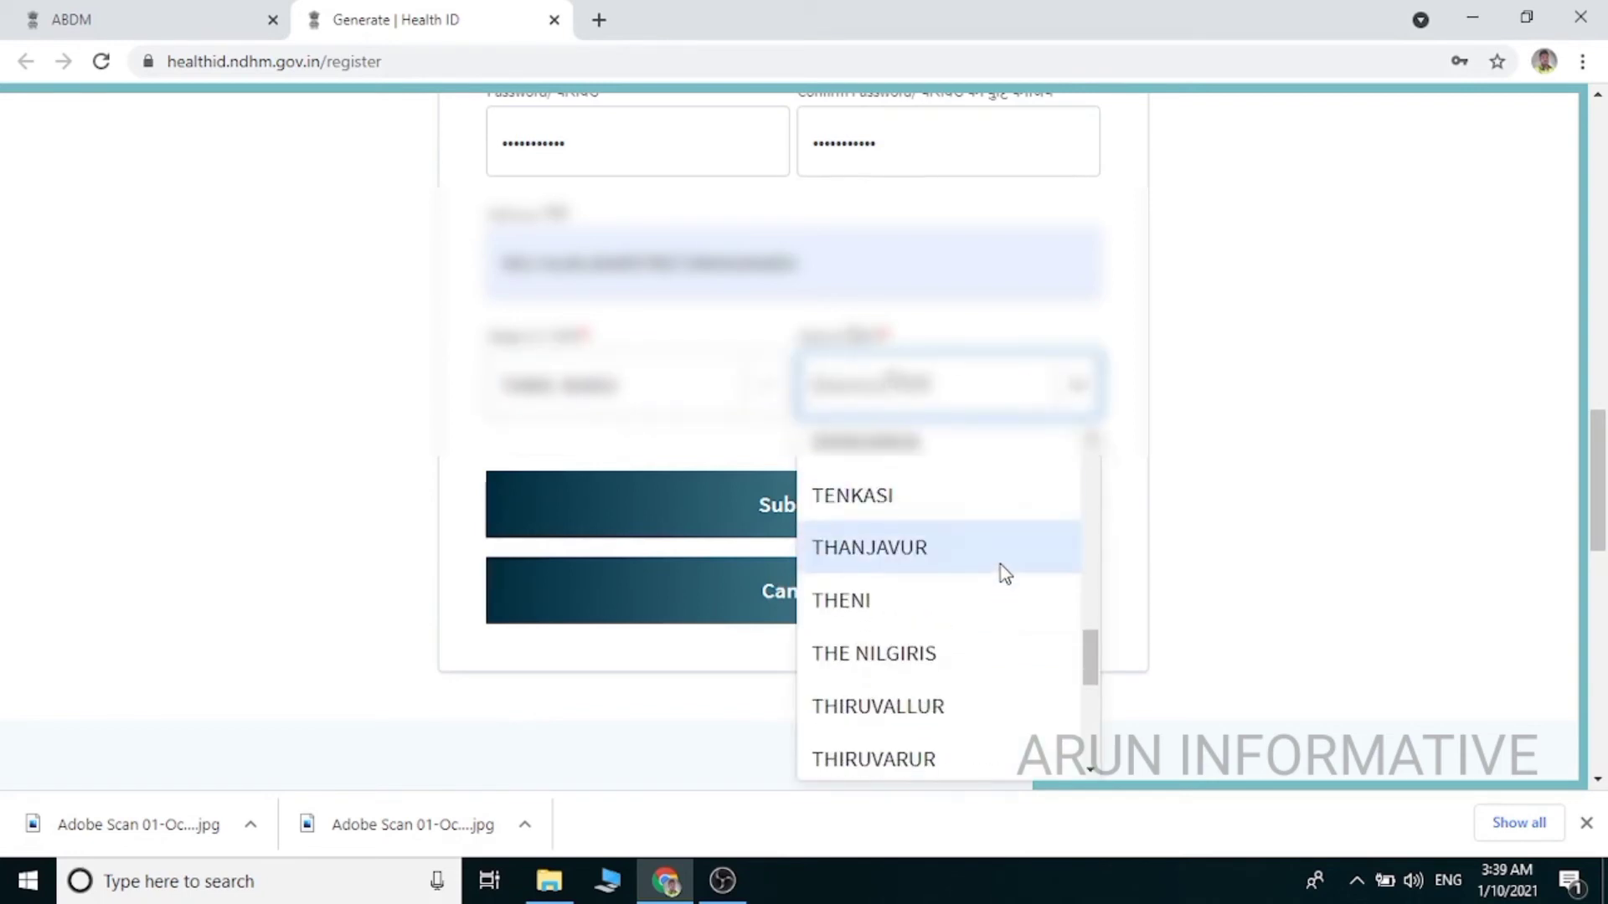
scroll(1005, 574, down, 5)
scroll(1005, 575, up, 1)
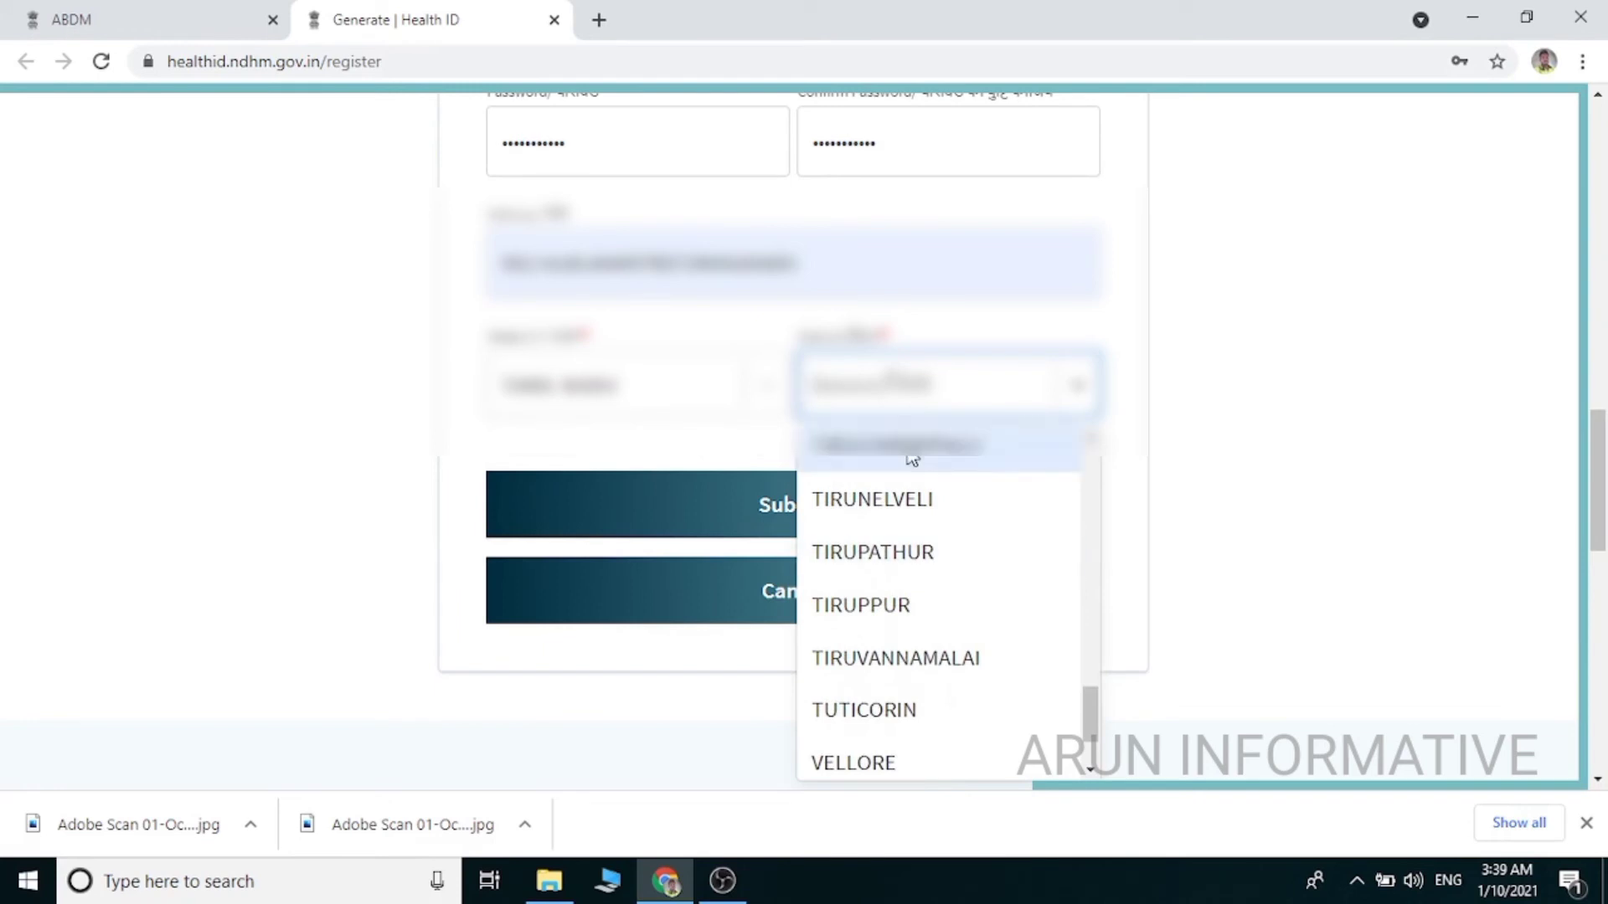
scroll(913, 463, up, 1)
click(916, 520)
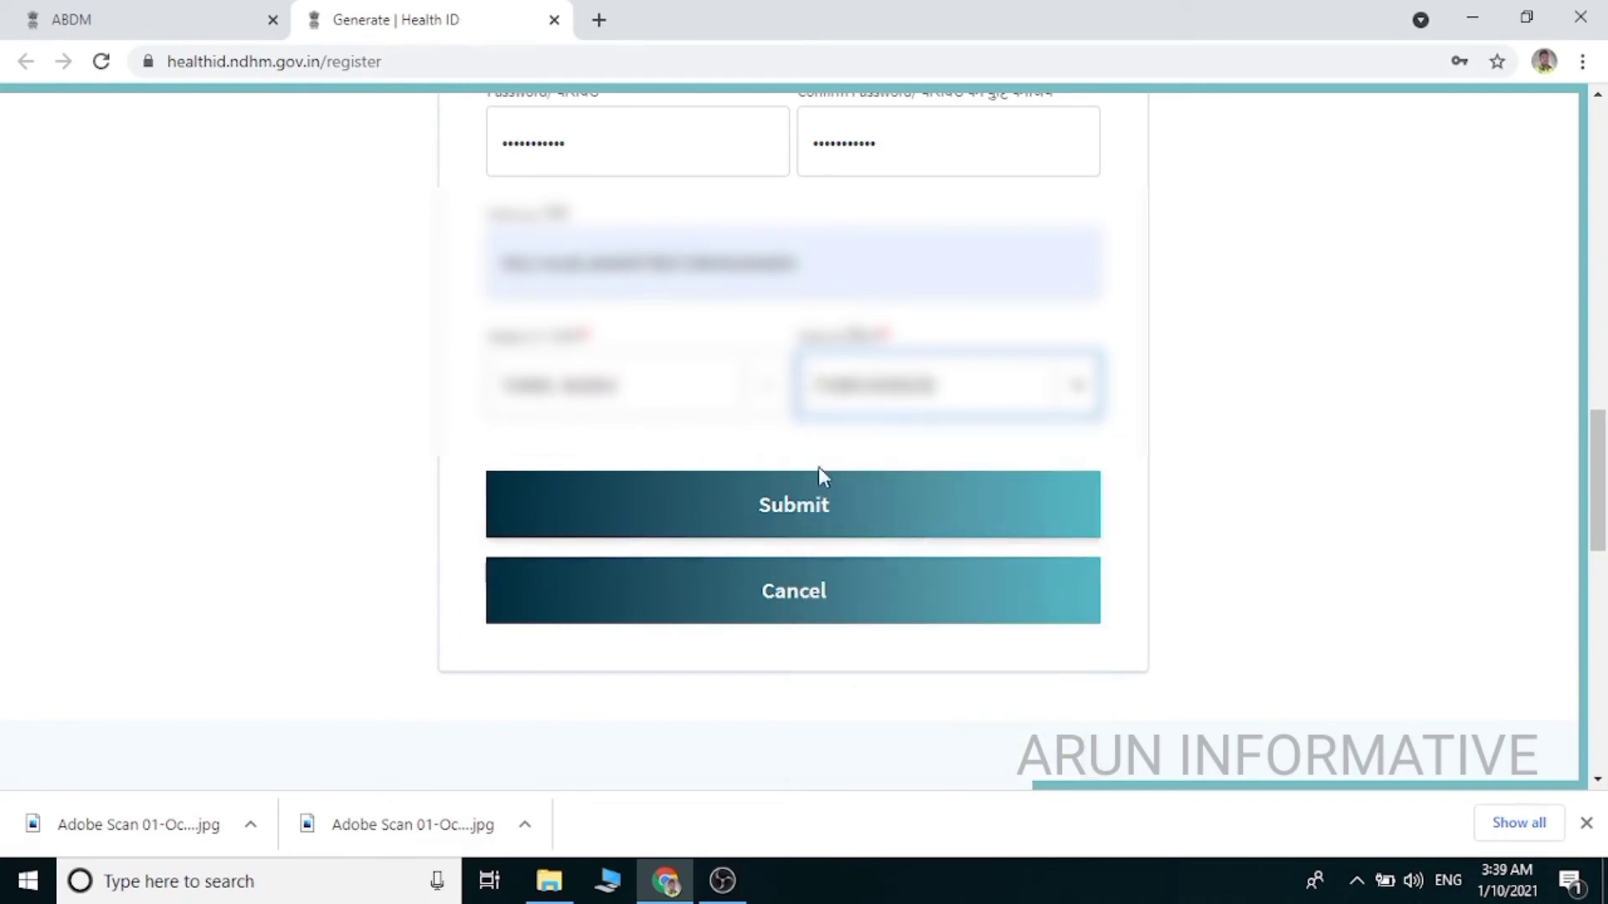
- Submit the registration and scroll through the Health ID card on the Congratulations page
click(806, 512)
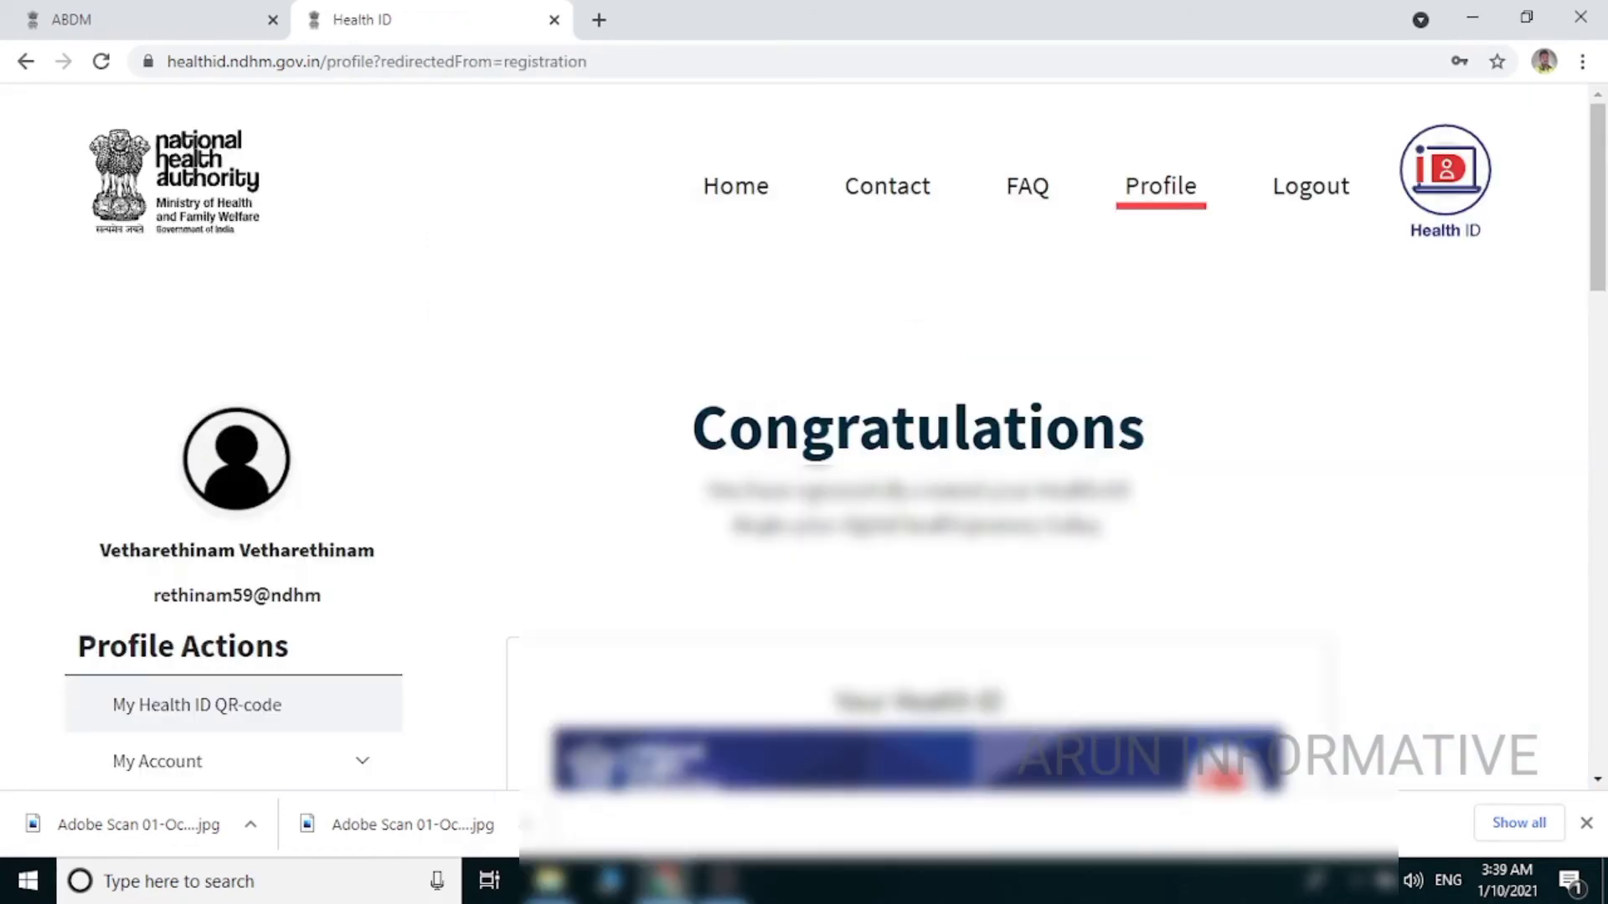
scroll(812, 500, down, 4)
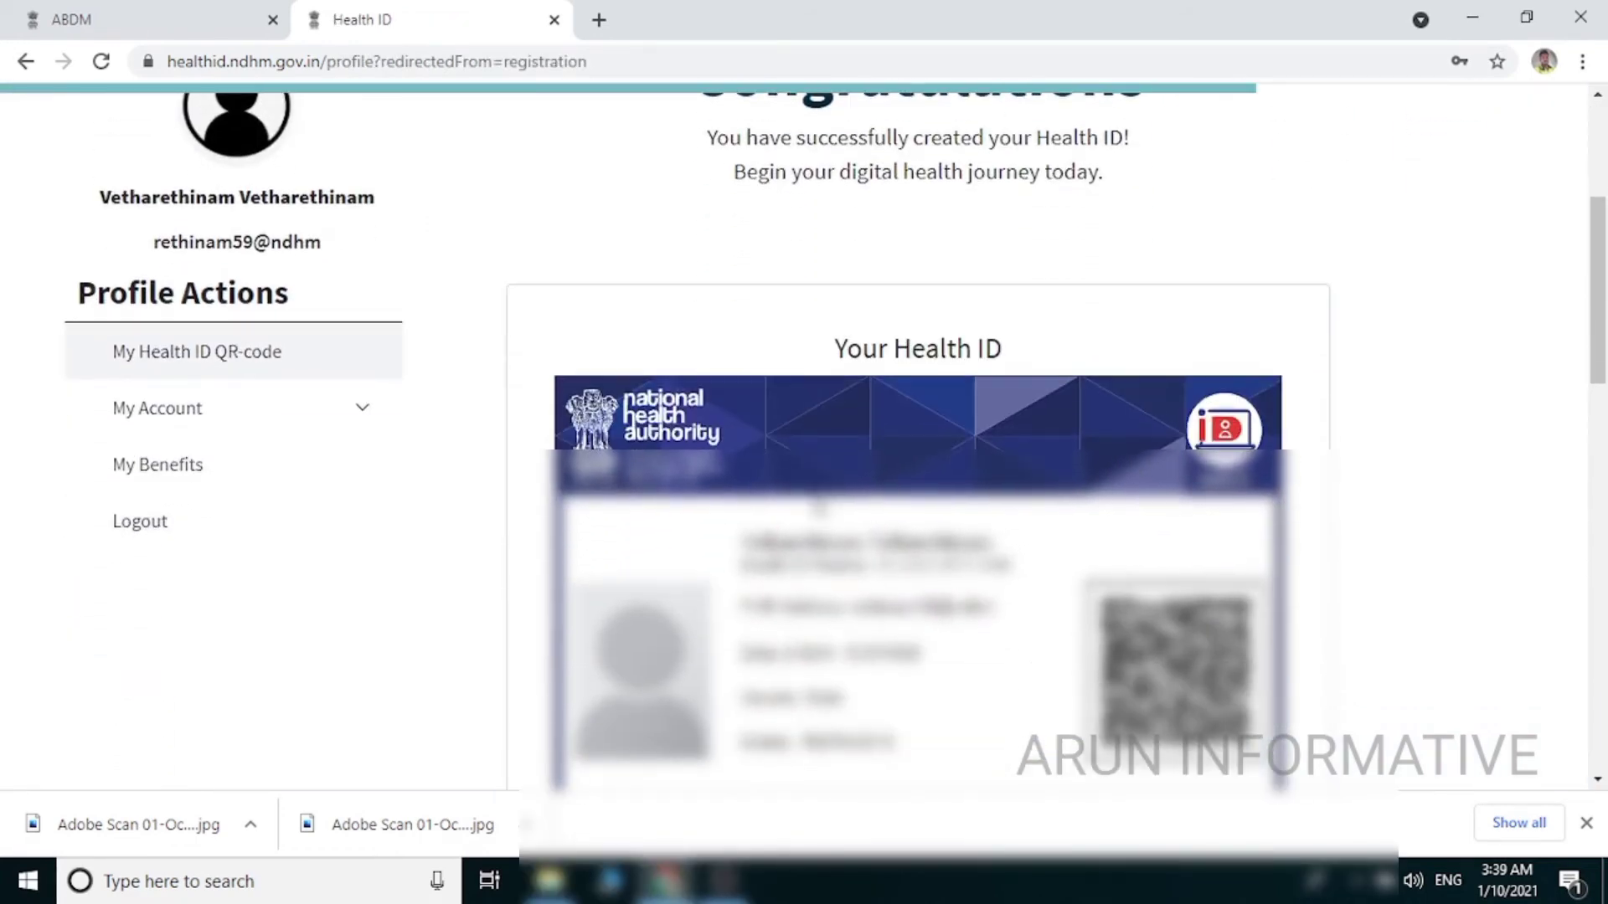
scroll(821, 507, up, 2)
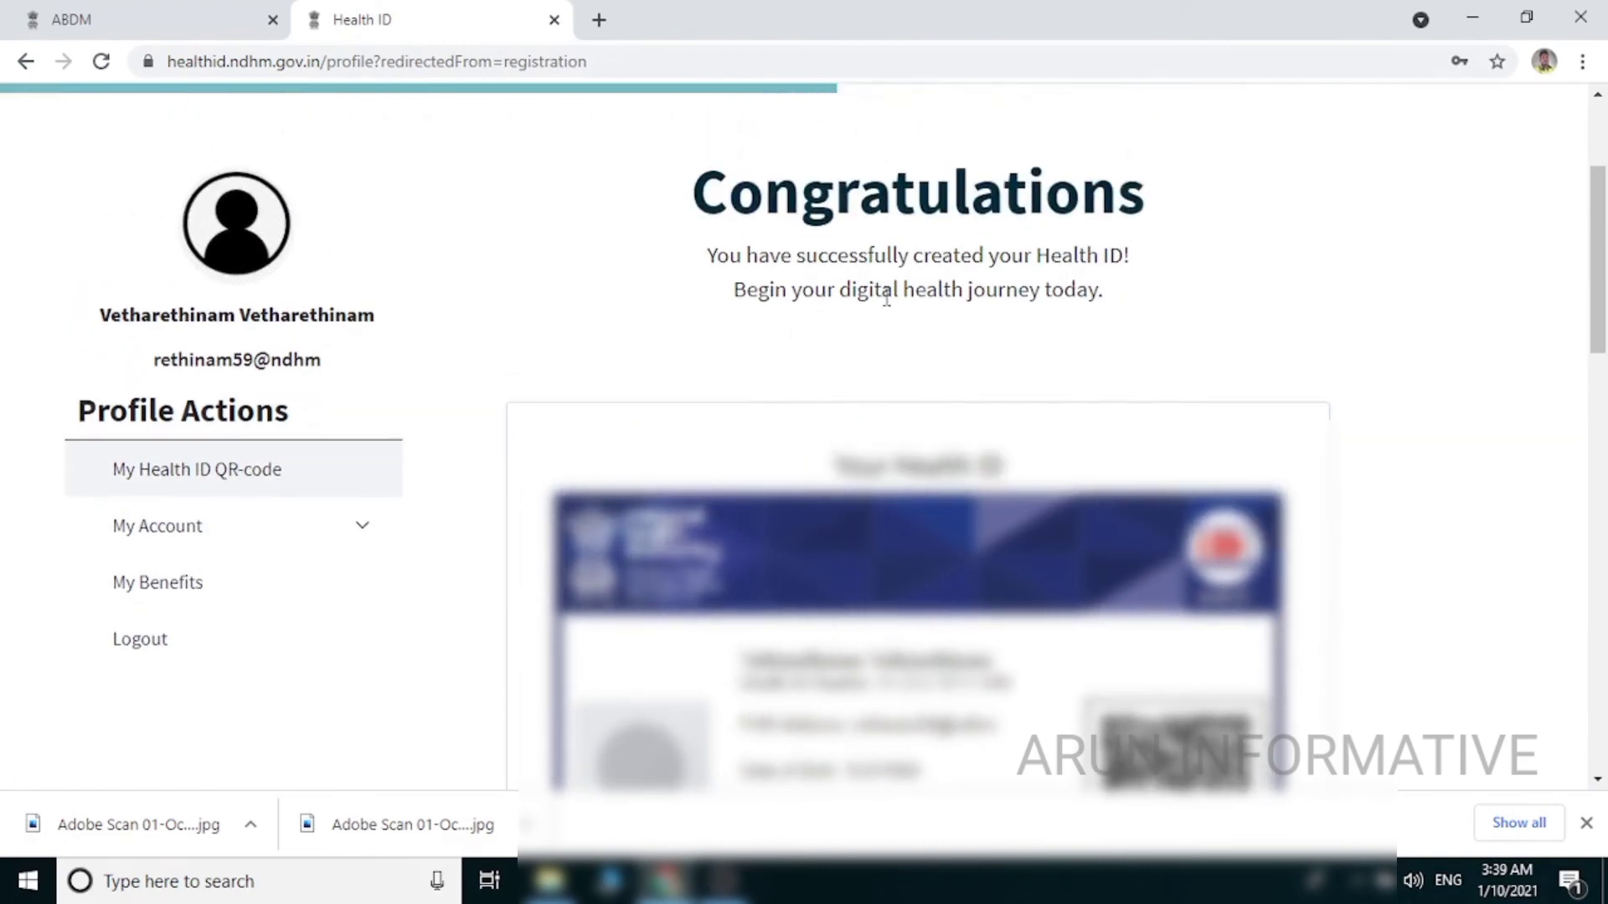
scroll(1057, 358, down, 3)
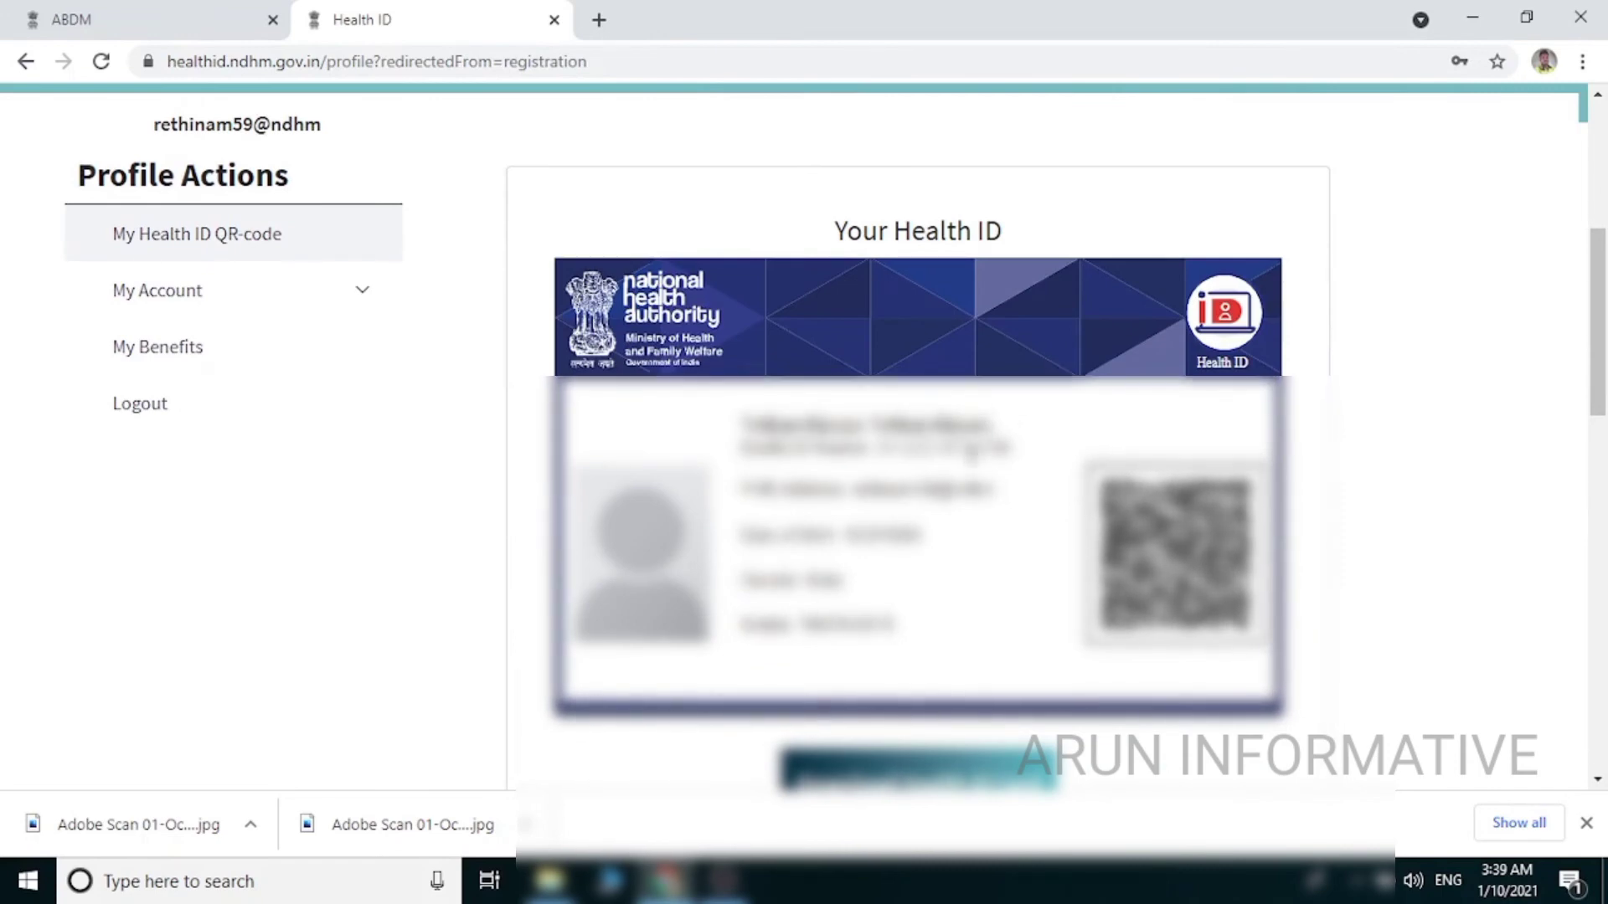
scroll(972, 452, down, 2)
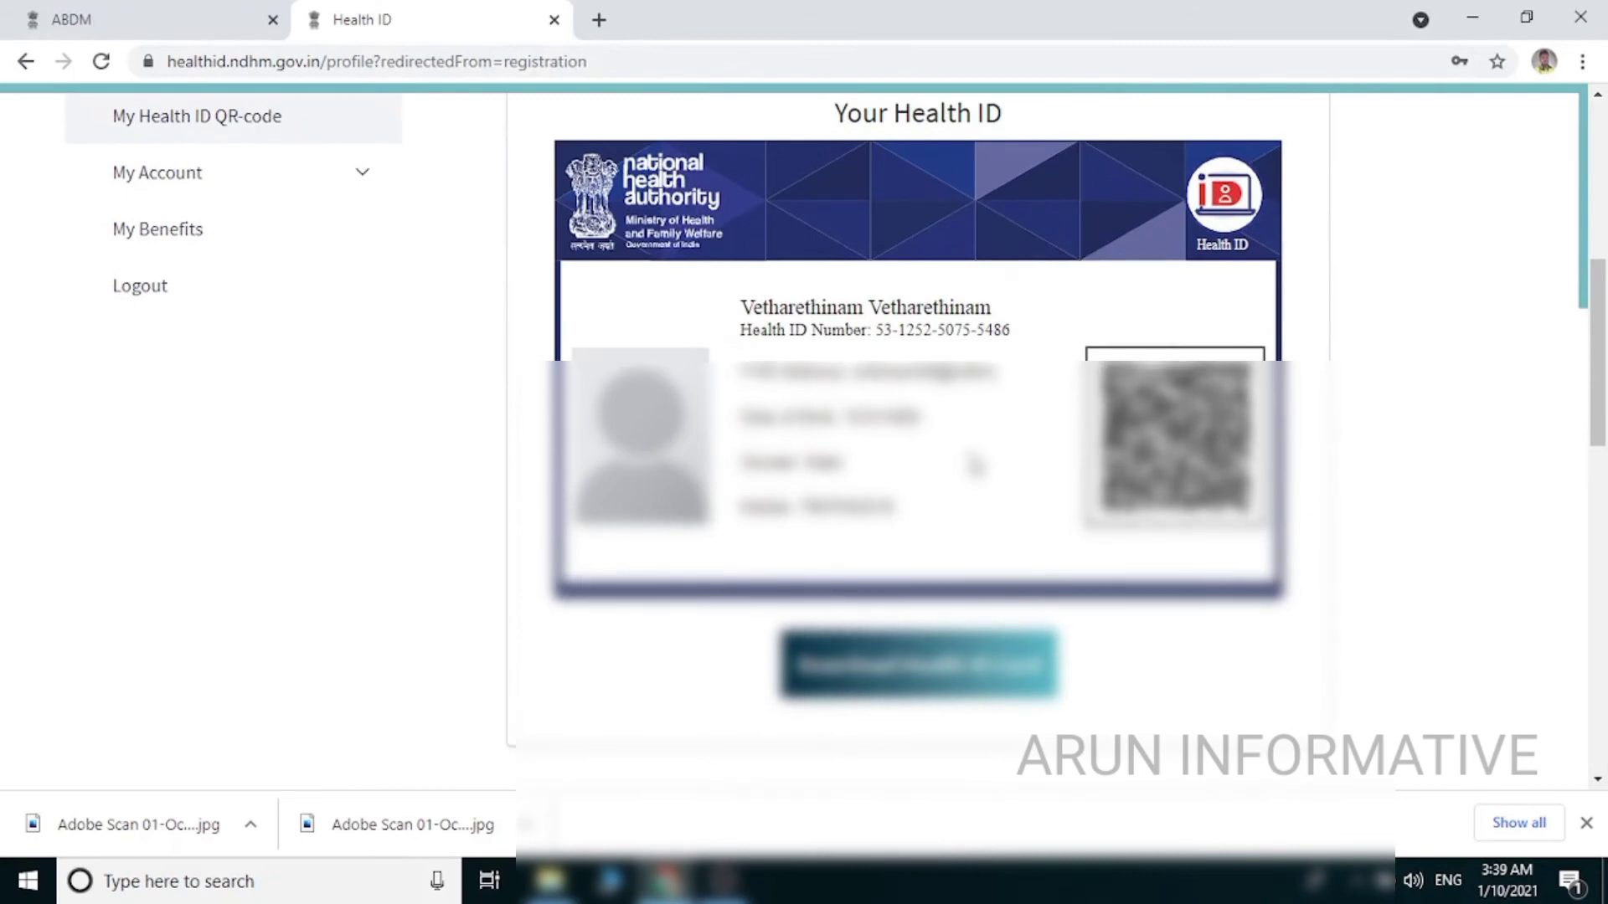
scroll(974, 465, up, 2)
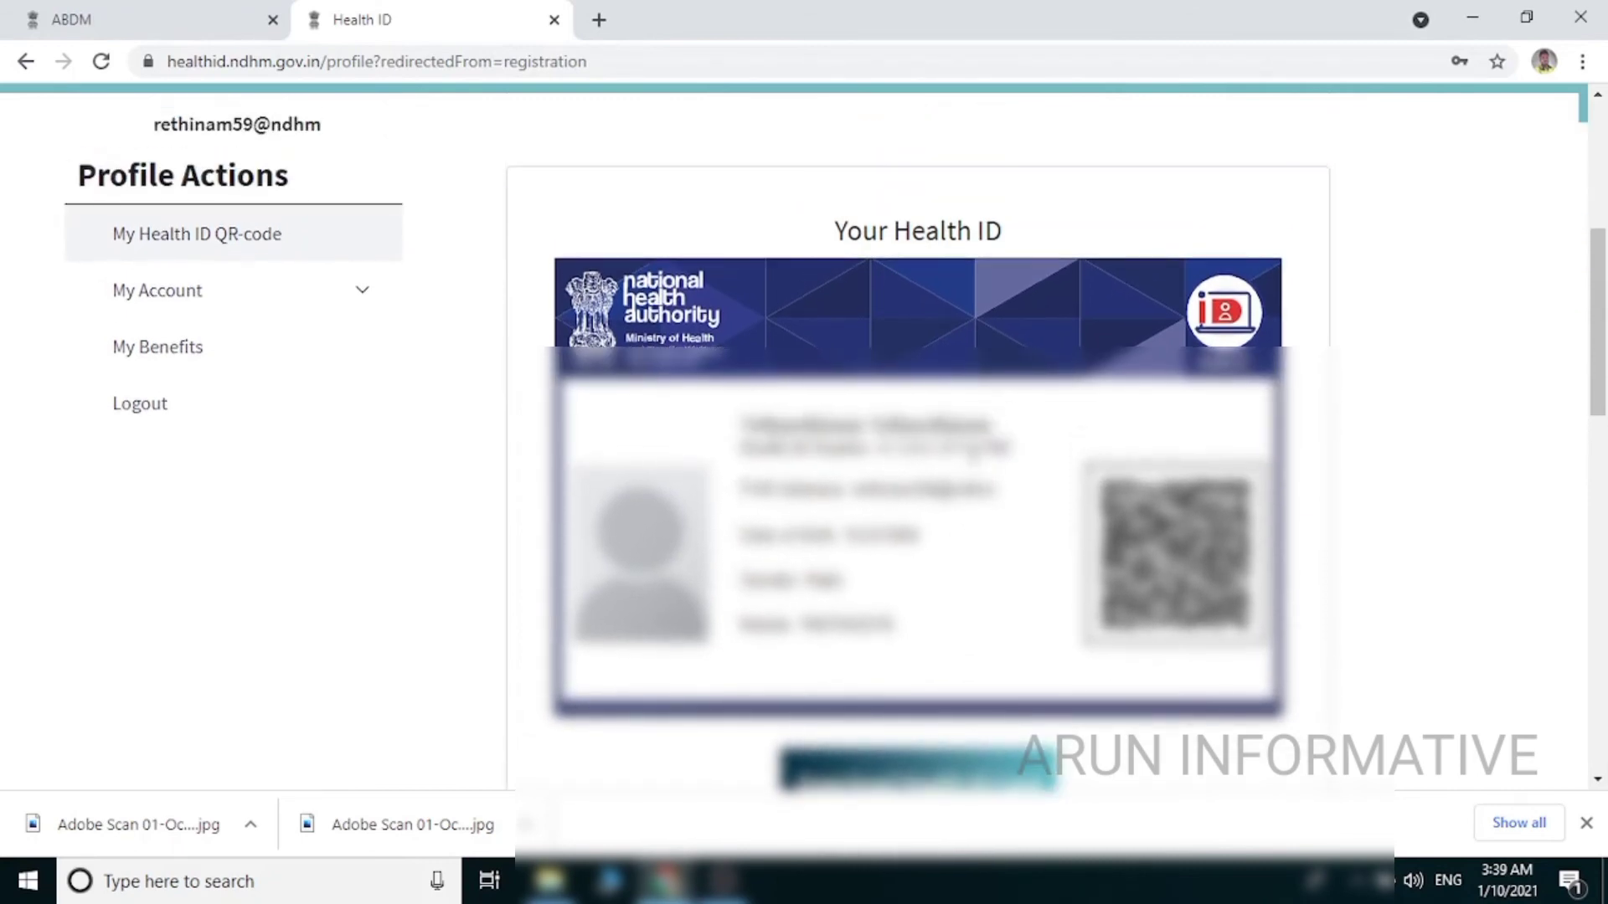
scroll(923, 499, down, 2)
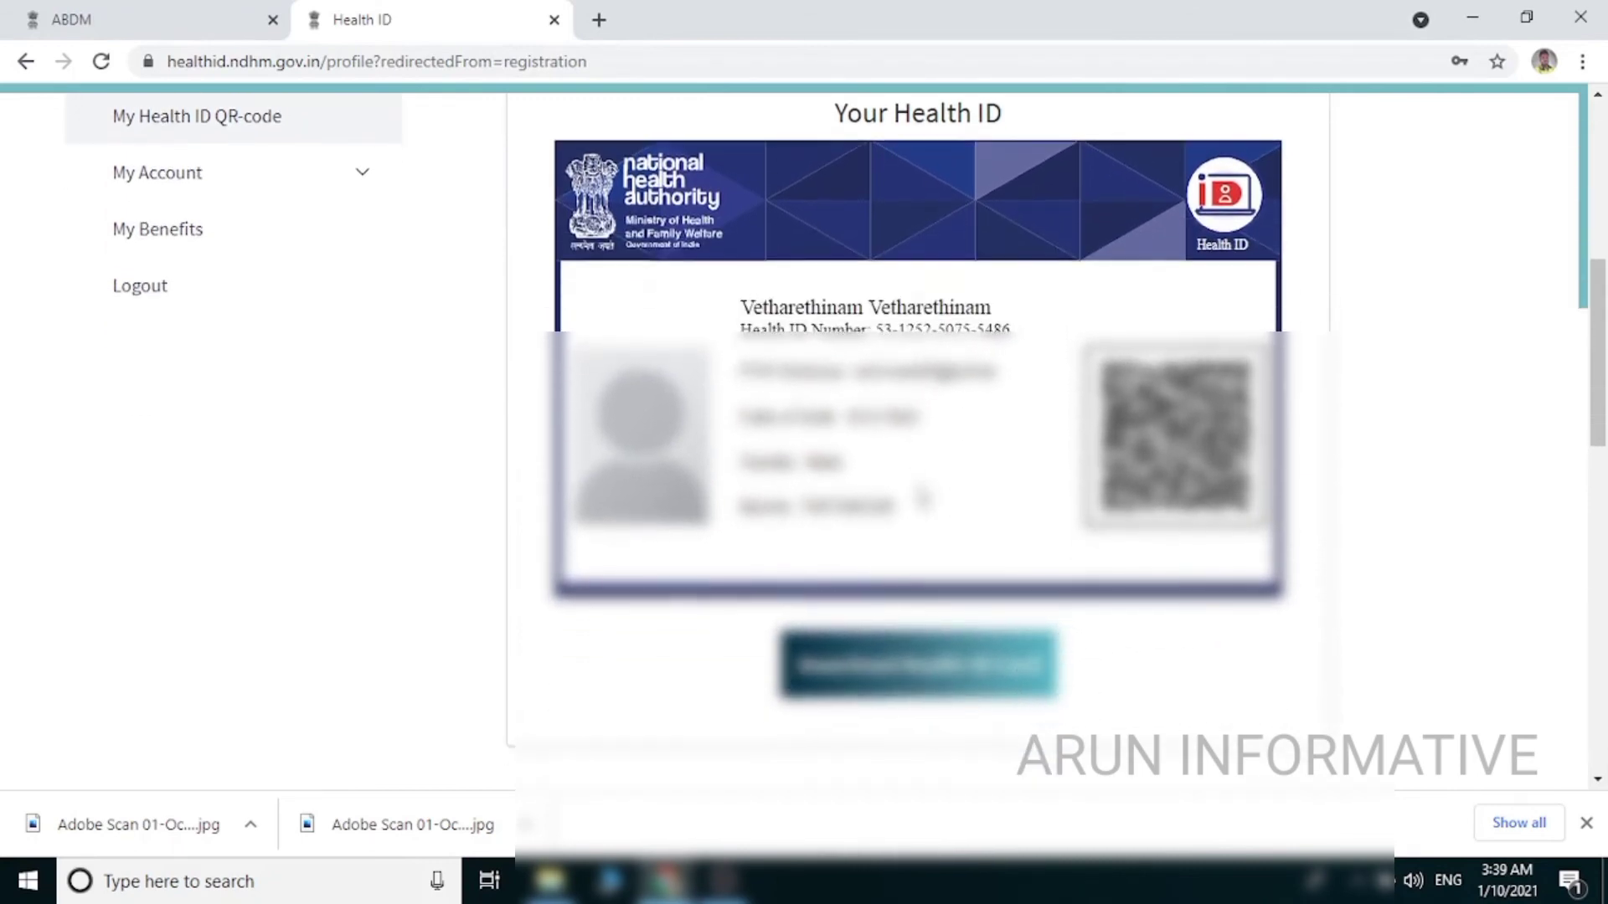
scroll(923, 500, up, 4)
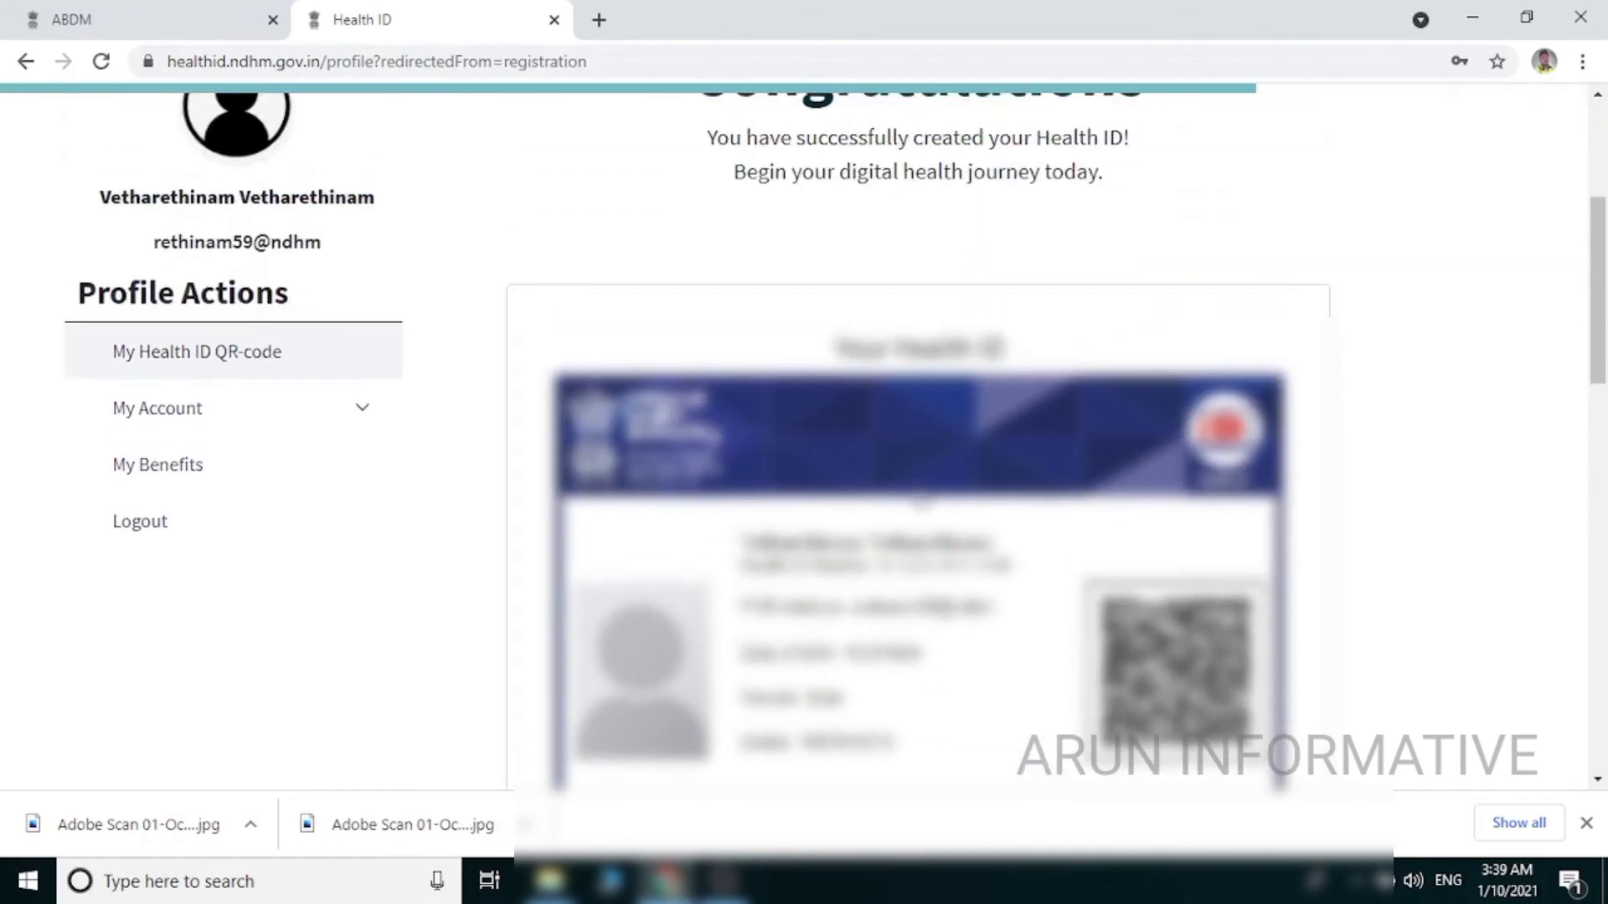
scroll(923, 499, down, 2)
scroll(922, 499, down, 2)
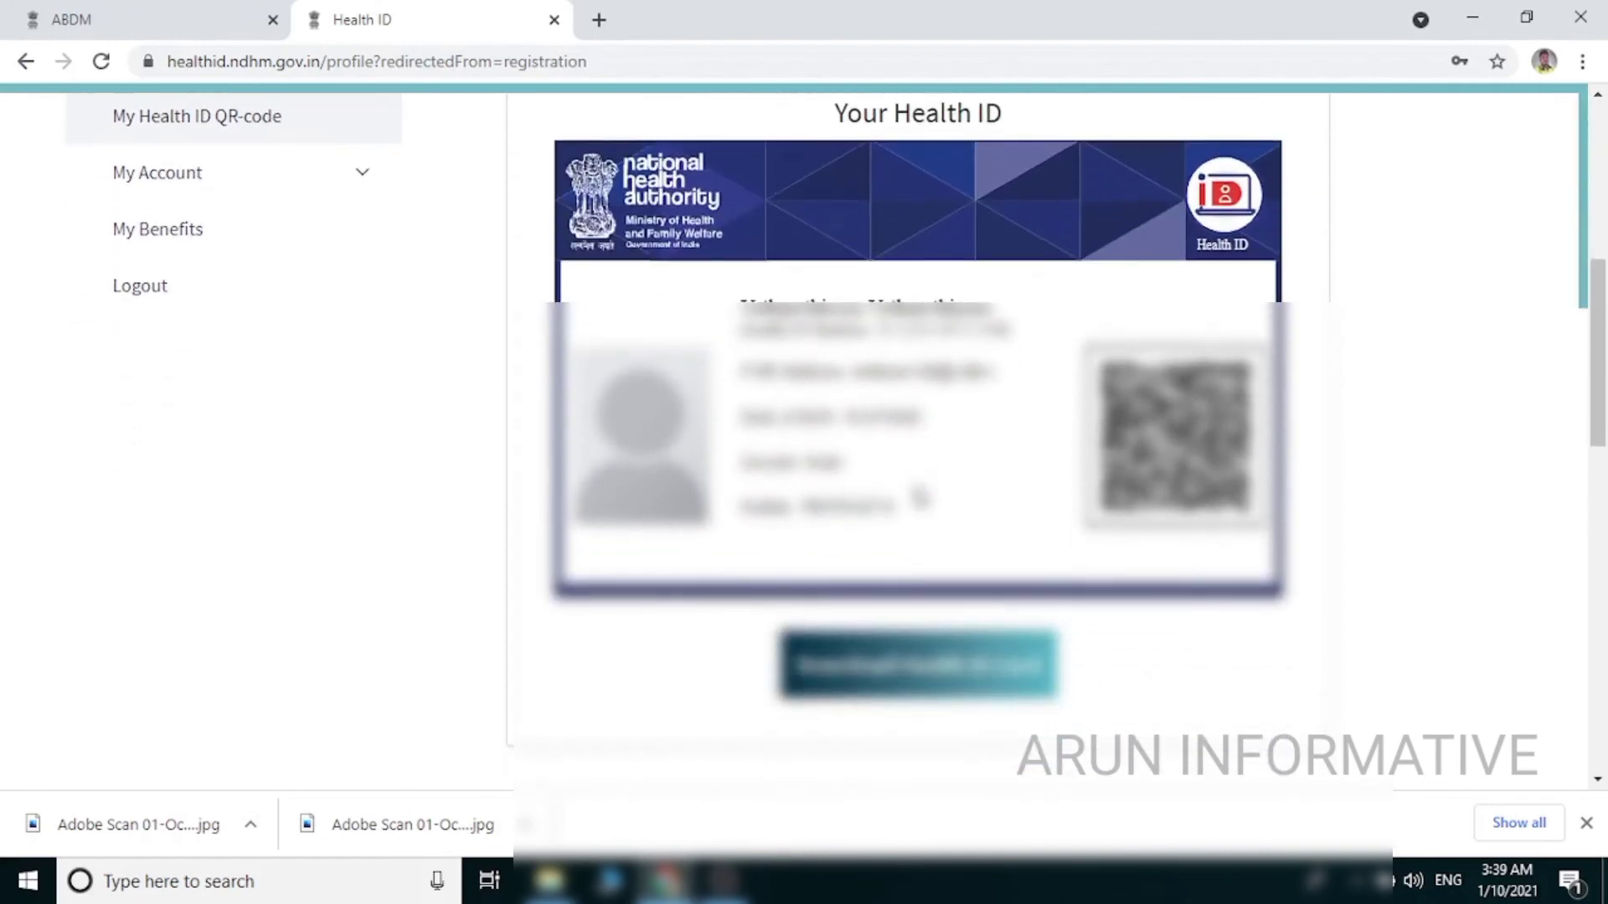
scroll(921, 499, up, 4)
scroll(923, 500, down, 2)
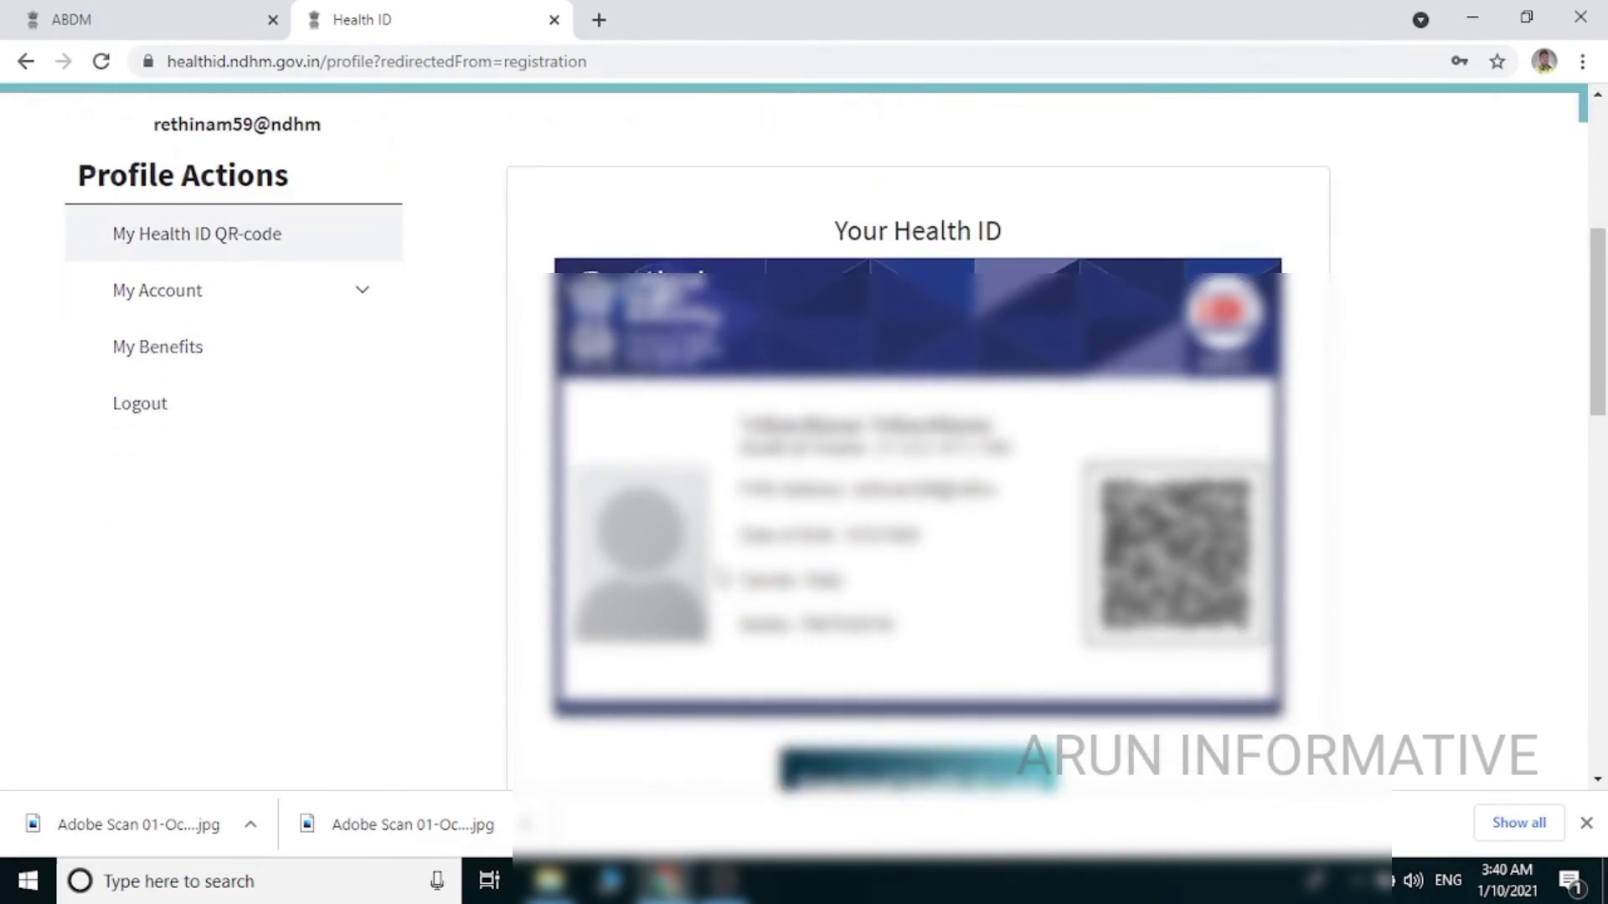
- Open Edit Profile under My Account and scroll through the prefilled Your profile form
click(362, 302)
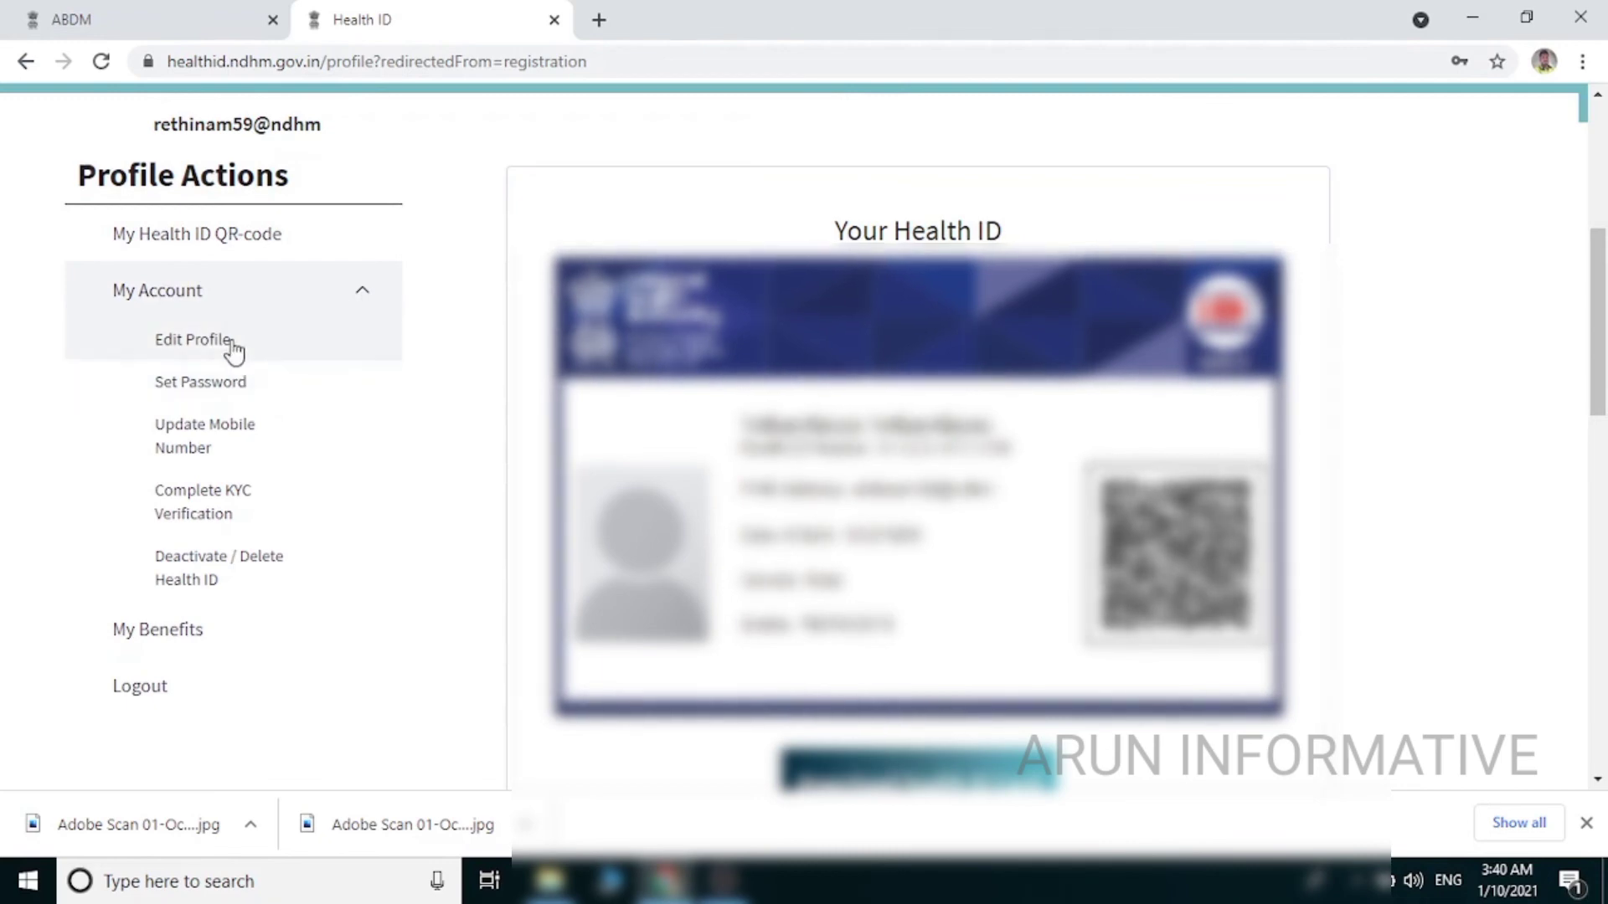
click(193, 339)
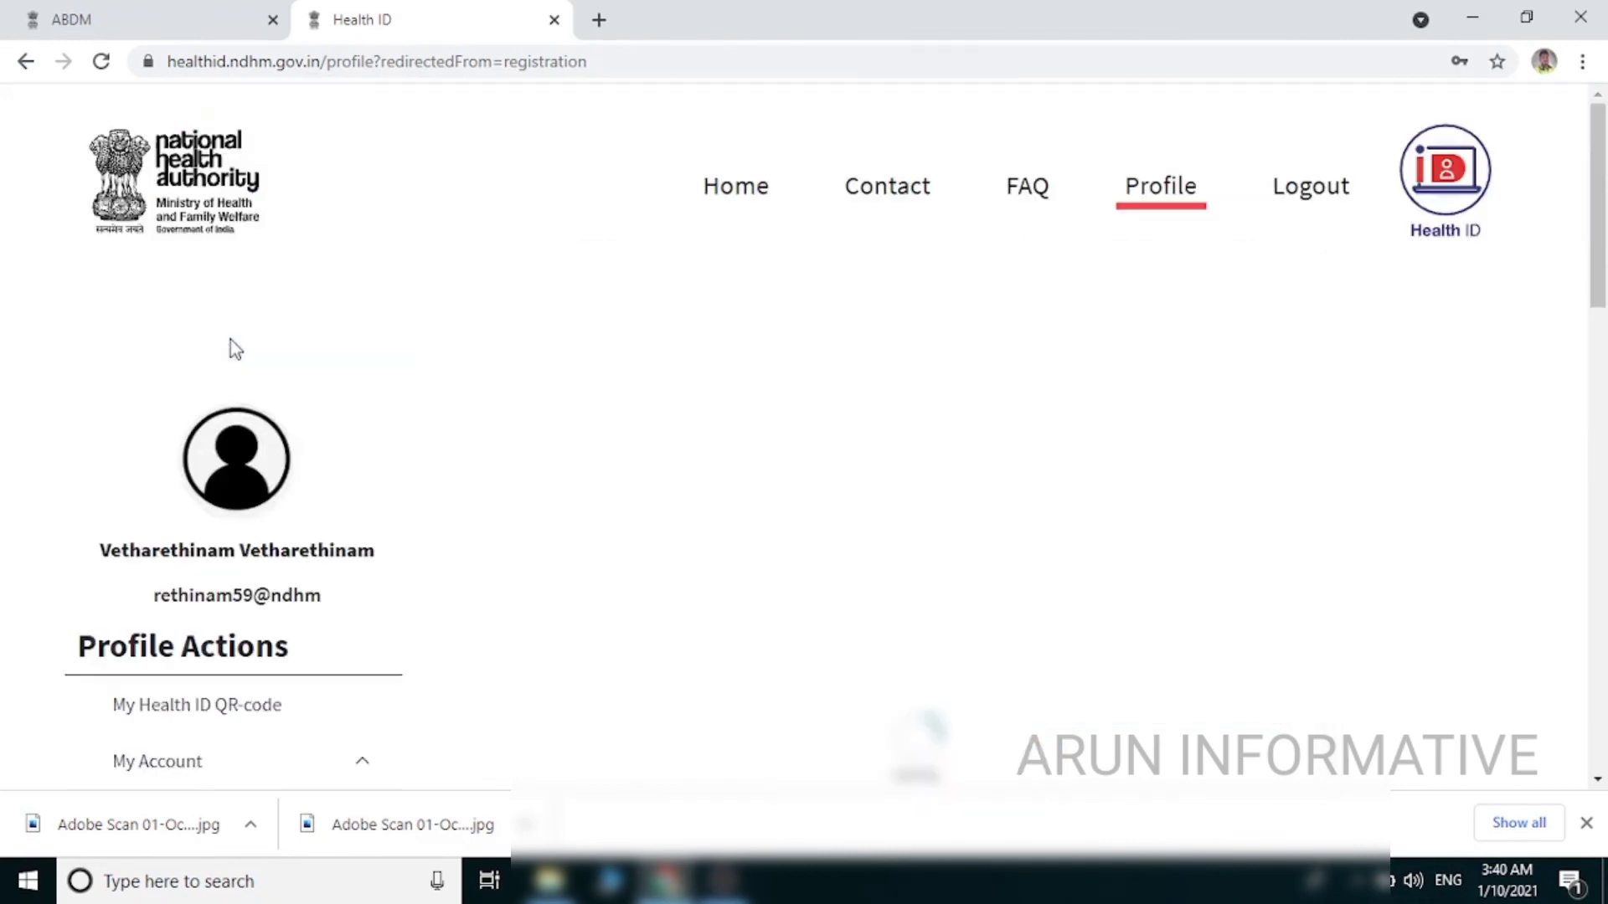
scroll(395, 323, down, 2)
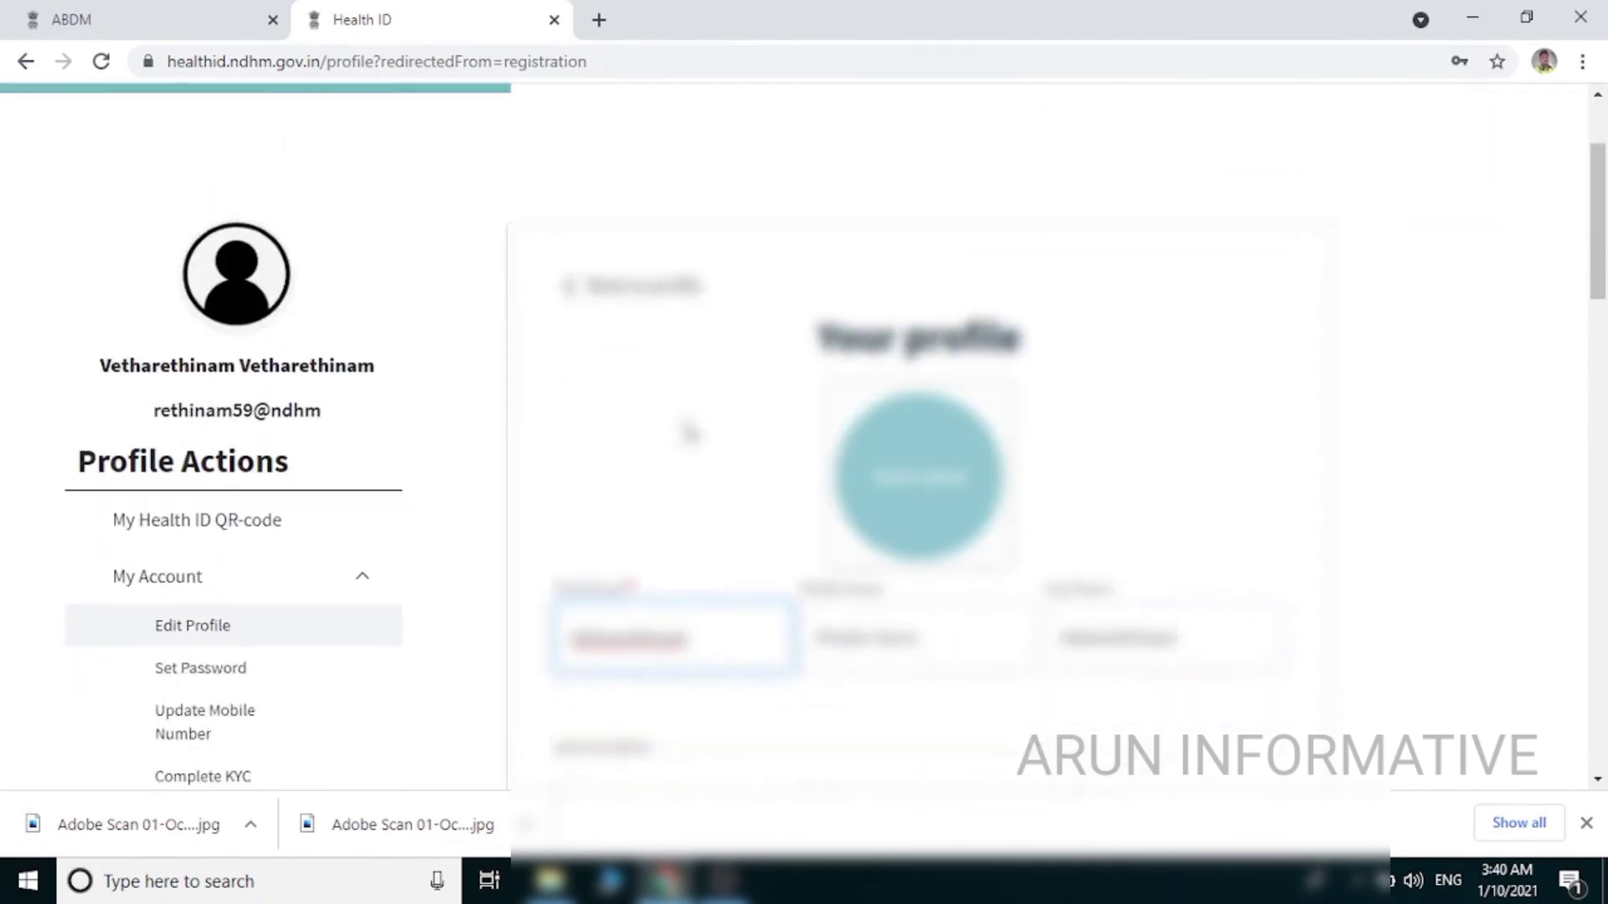
scroll(686, 427, down, 1)
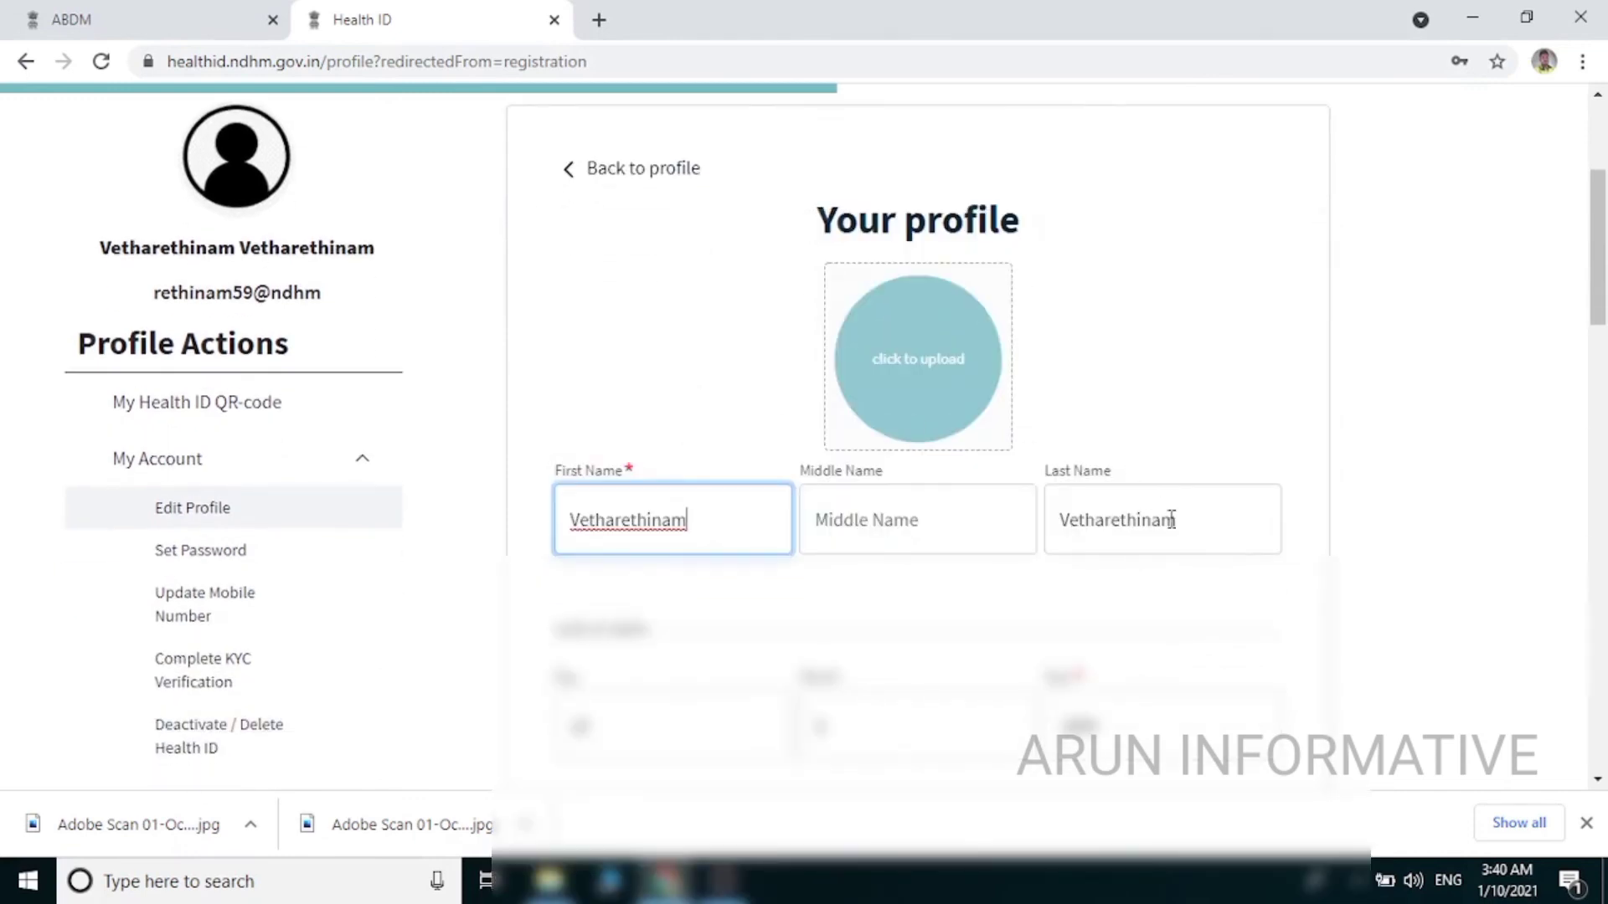
scroll(1058, 498, down, 3)
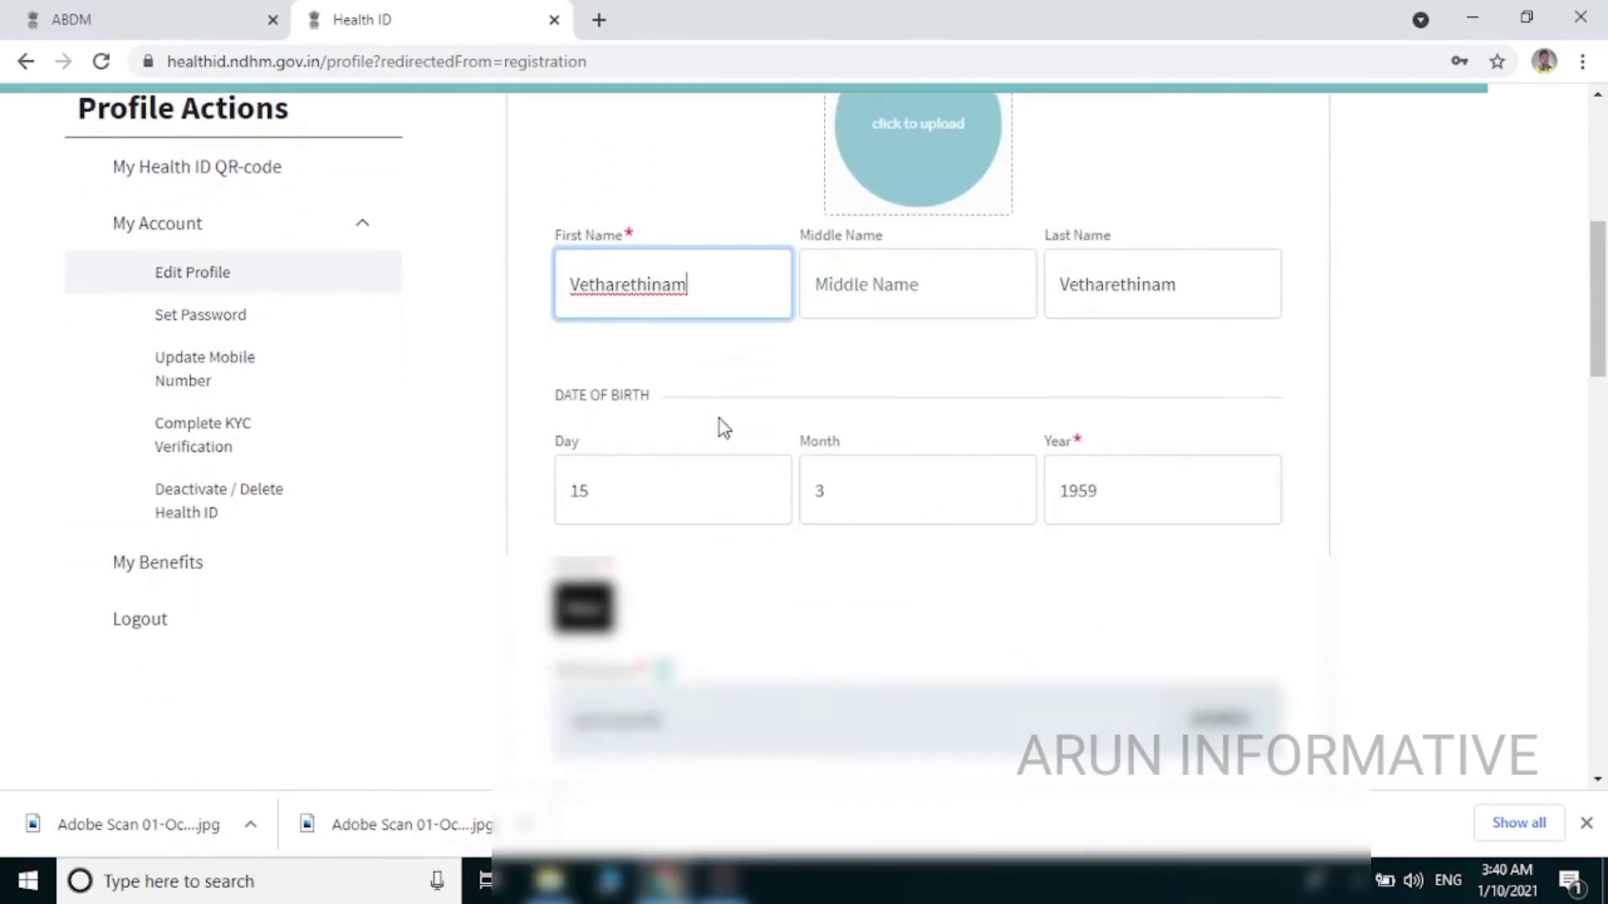
scroll(719, 419, down, 4)
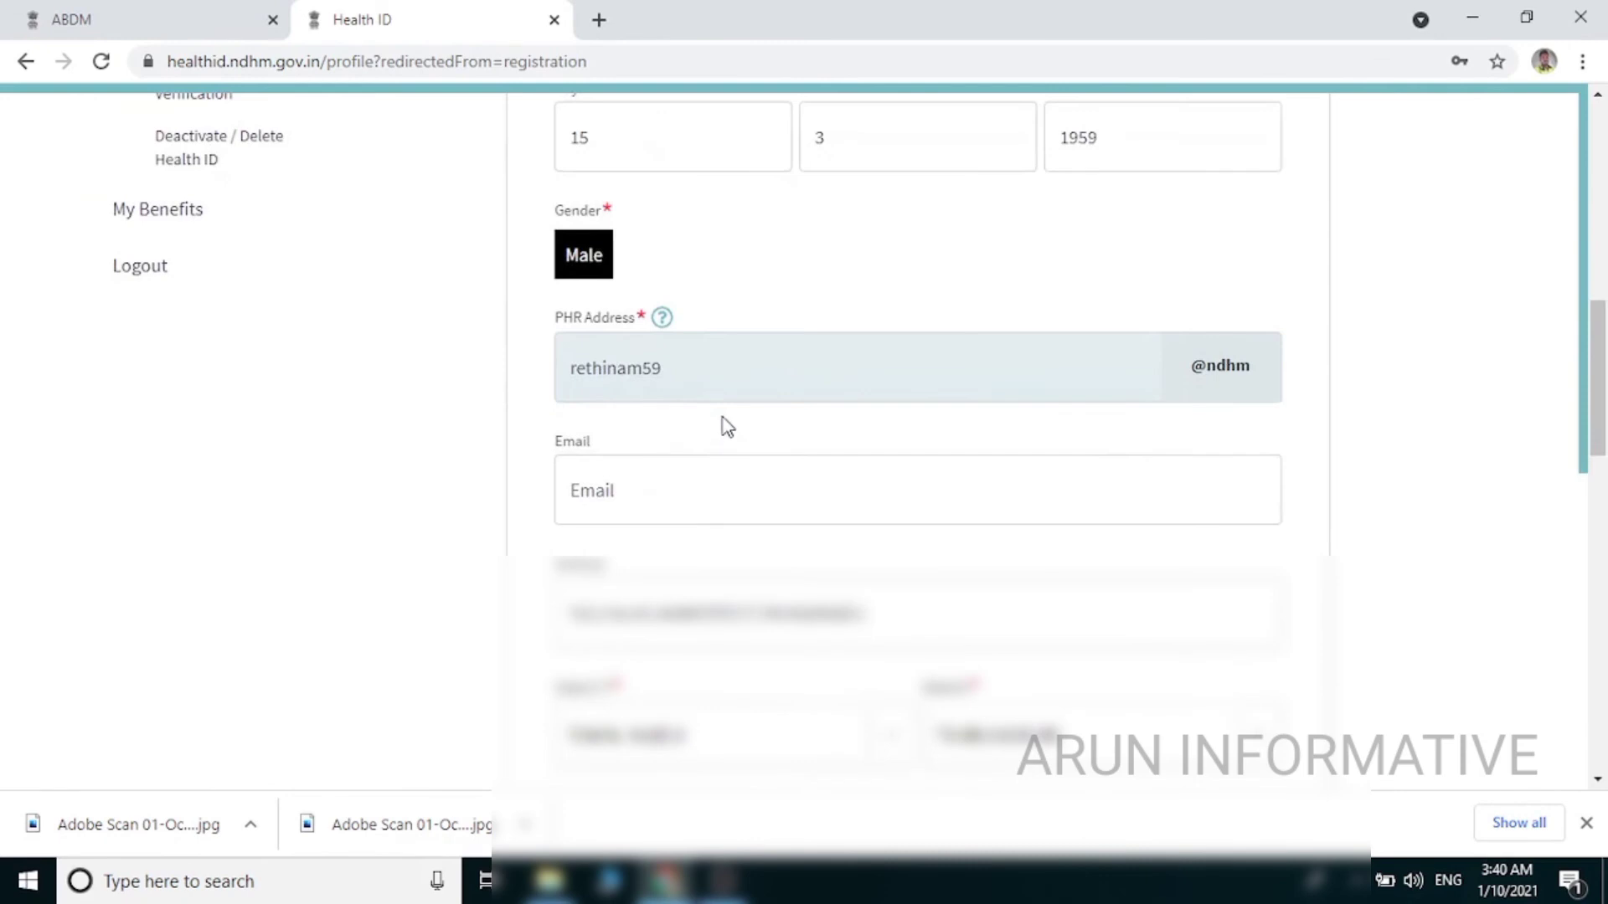
scroll(722, 423, down, 3)
scroll(722, 421, up, 8)
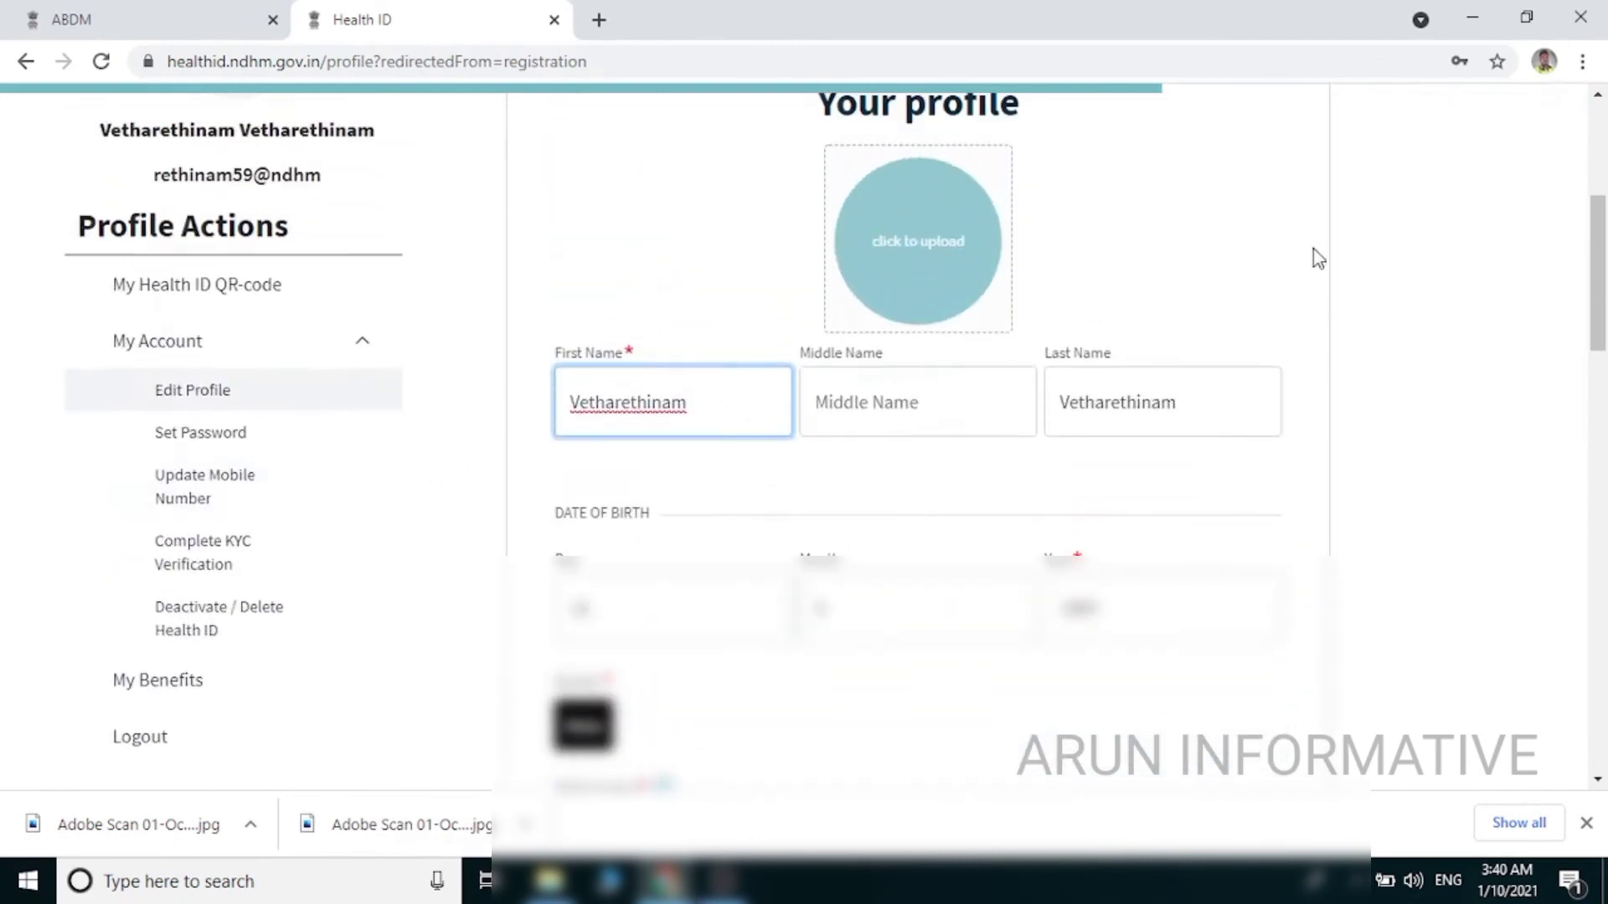
scroll(1321, 257, down, 1)
scroll(1321, 257, up, 3)
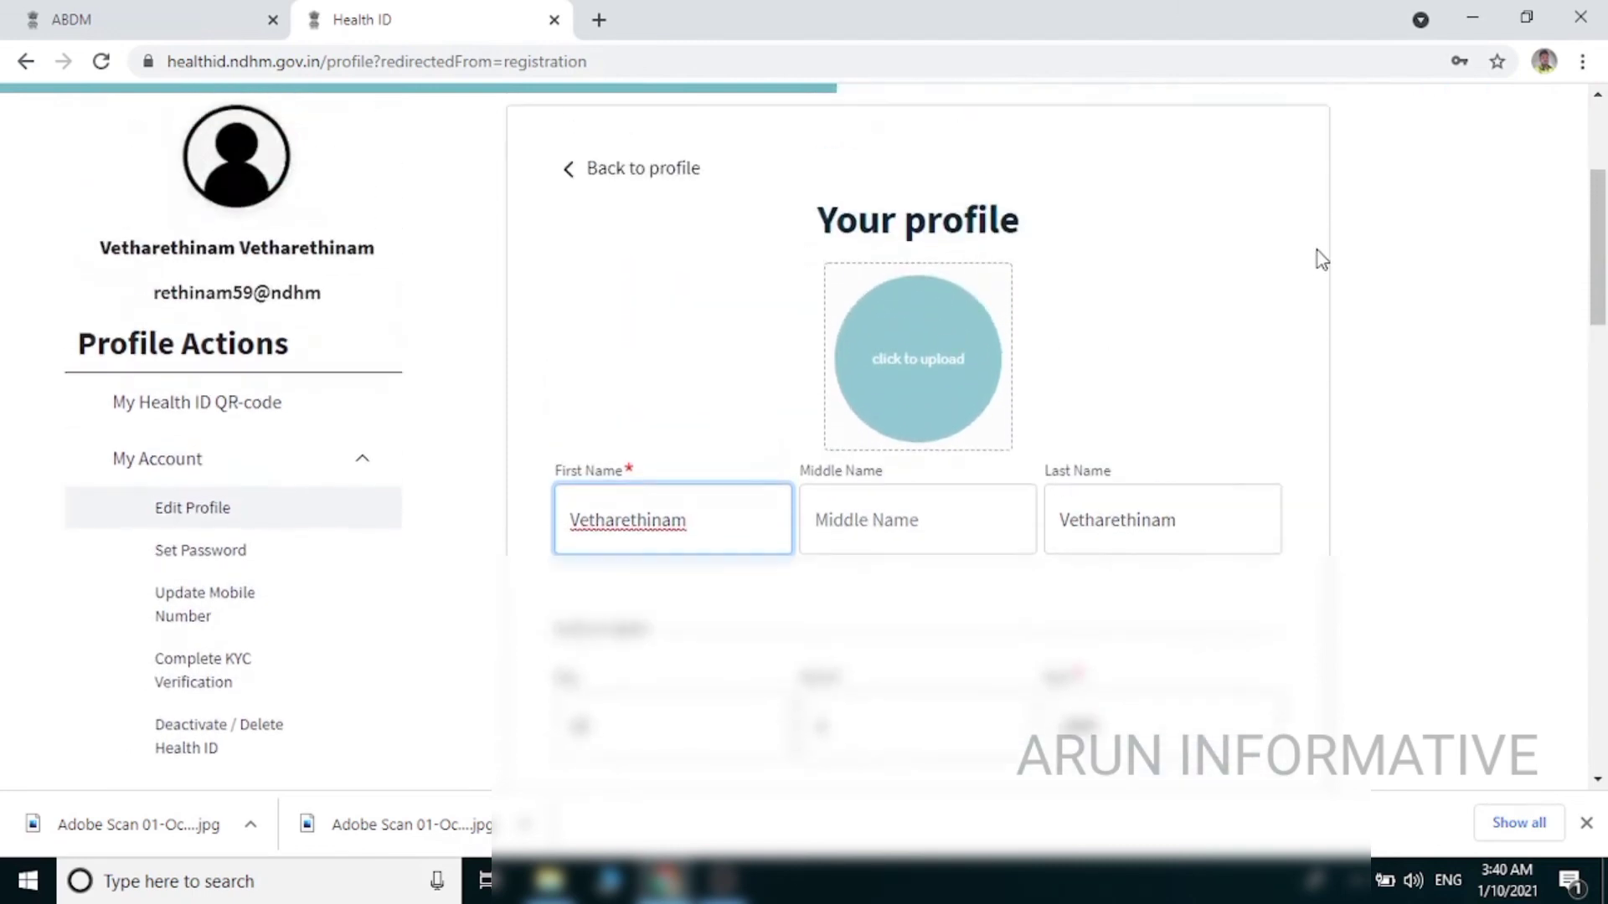